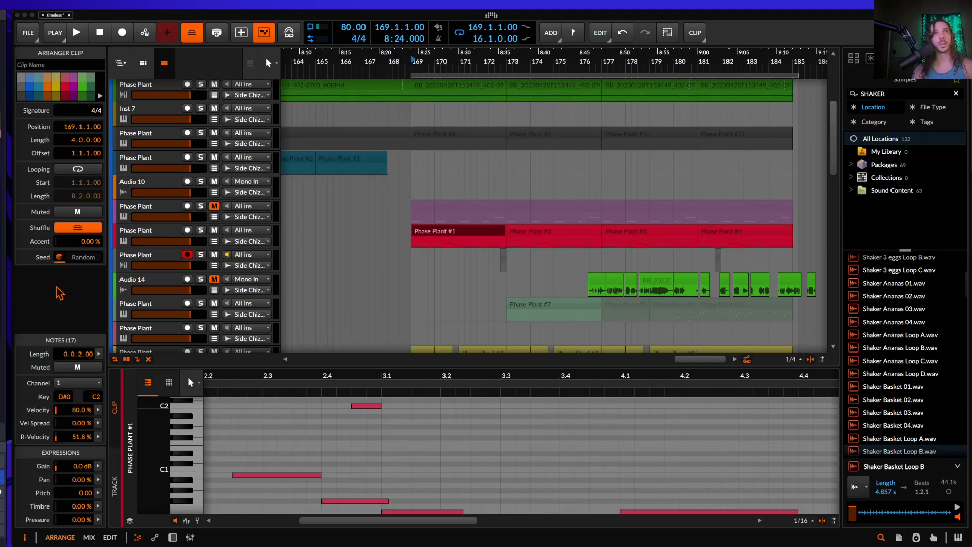
# - View the DIMENSION COLLAPSE patch in the record-armed track's Phase Plant window and close the window
pyautogui.click(169, 261)
pyautogui.click(168, 261)
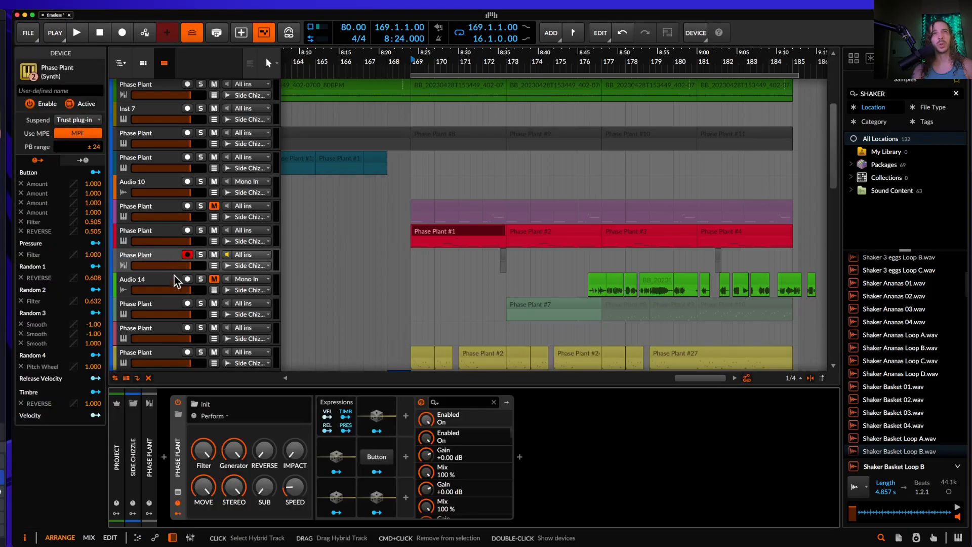
pyautogui.click(178, 500)
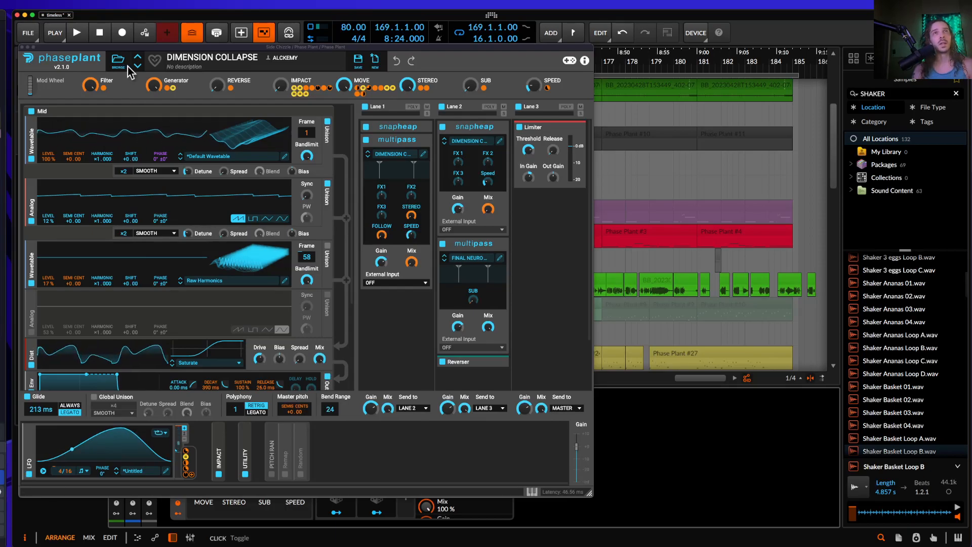
pyautogui.press('e')
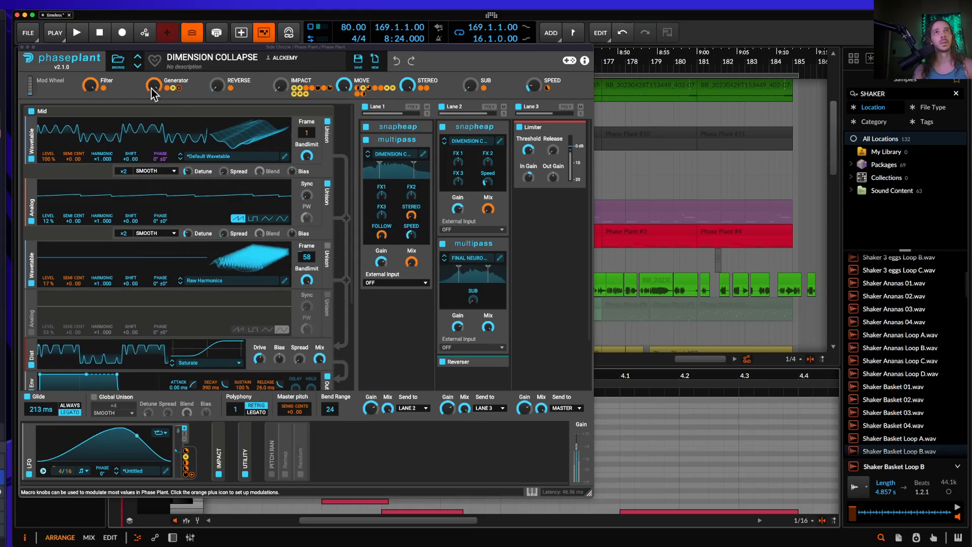
pyautogui.doubleClick(131, 79)
pyautogui.press('Return')
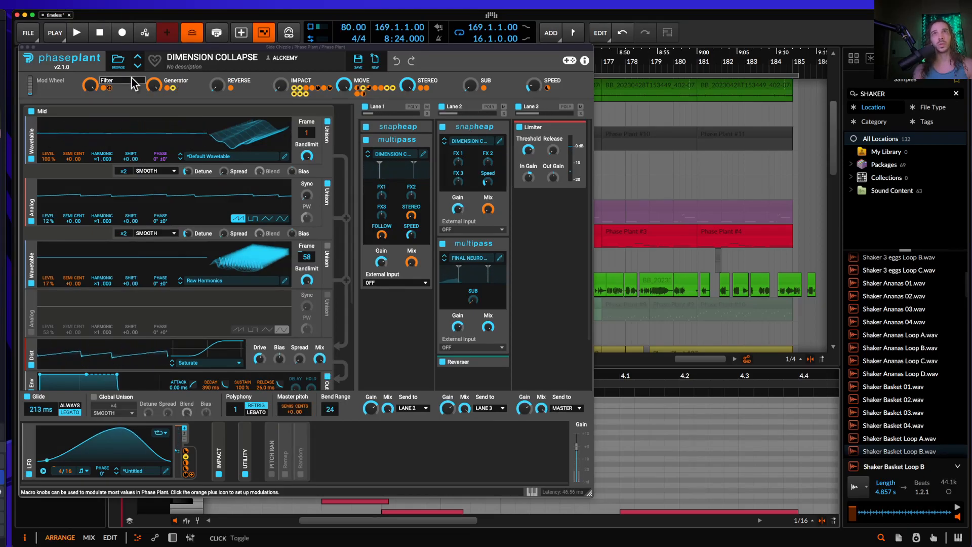
pyautogui.click(23, 50)
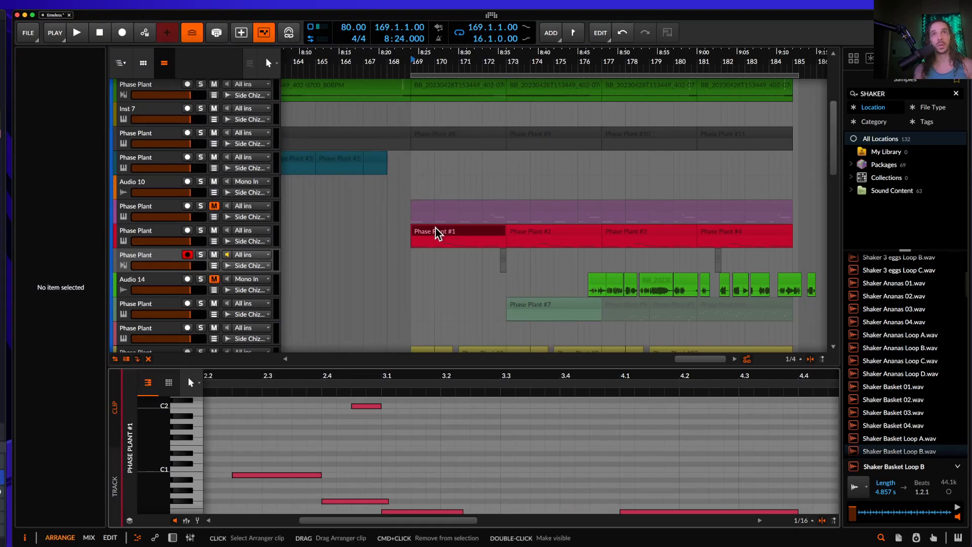
# - Show the Rolling Sampler on the Master track and return to the Phase Plant clips around bar 169
pyautogui.scroll(-10, 200, 254)
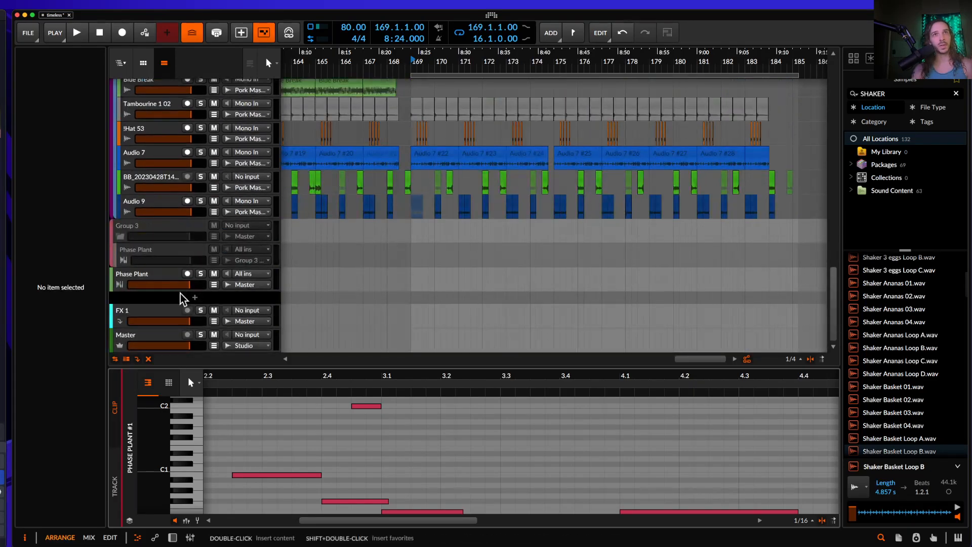
pyautogui.click(152, 340)
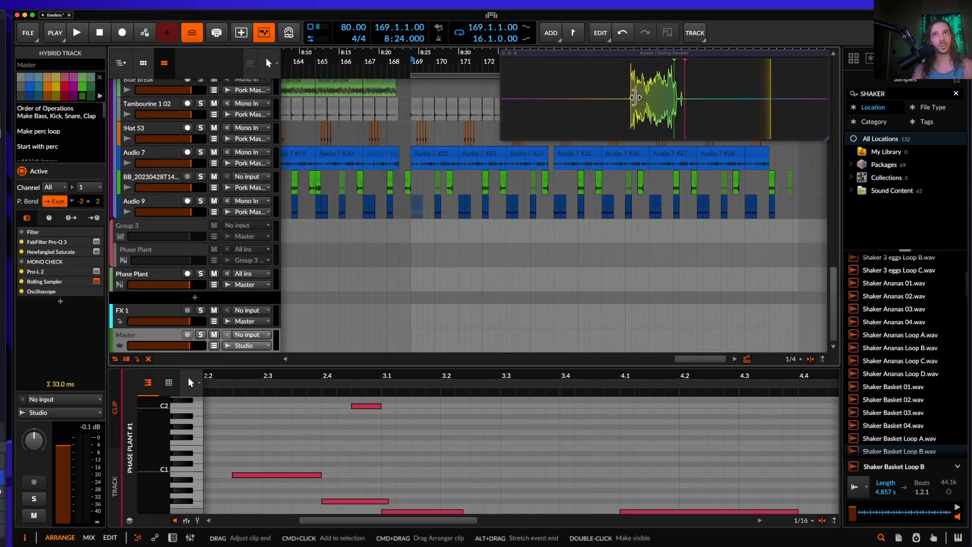
pyautogui.scroll(10, 536, 159)
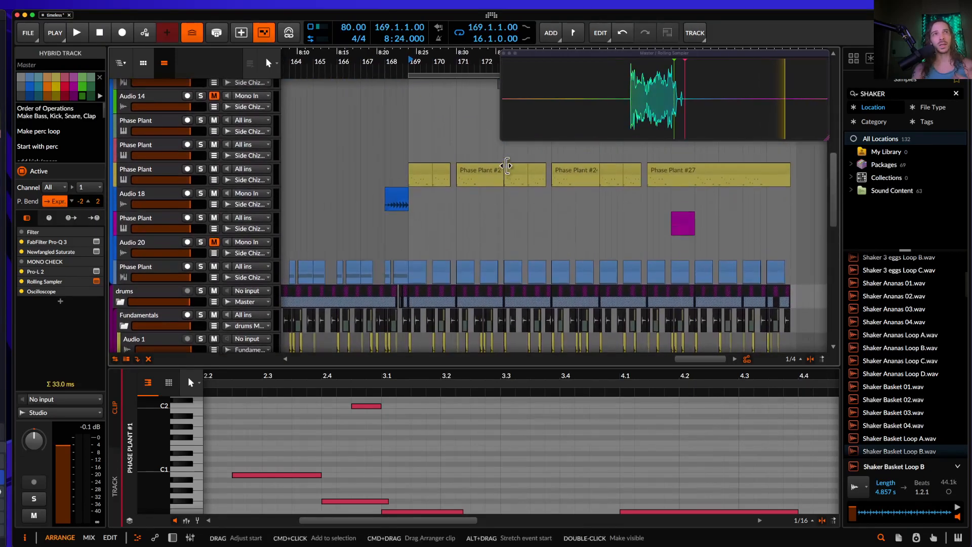
pyautogui.scroll(5, 506, 167)
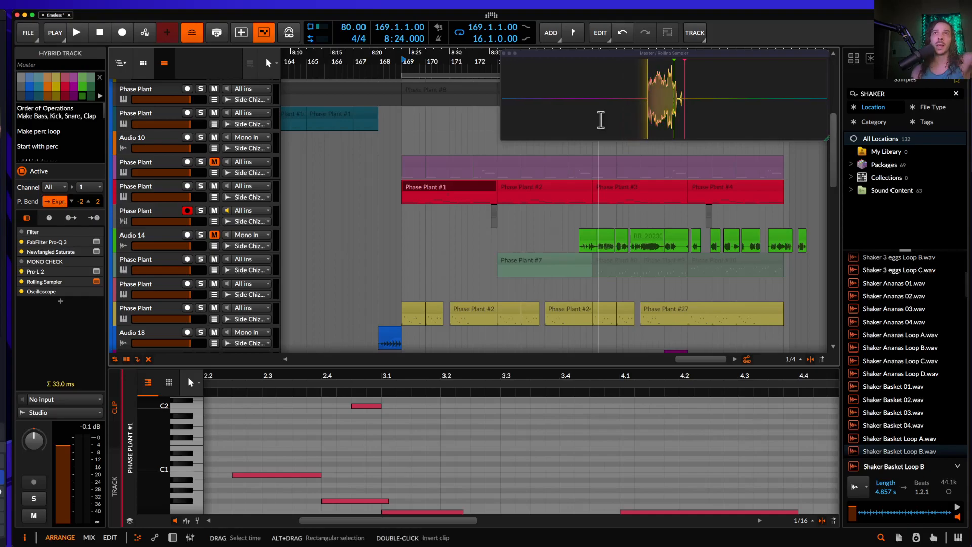
pyautogui.scroll(2, 506, 196)
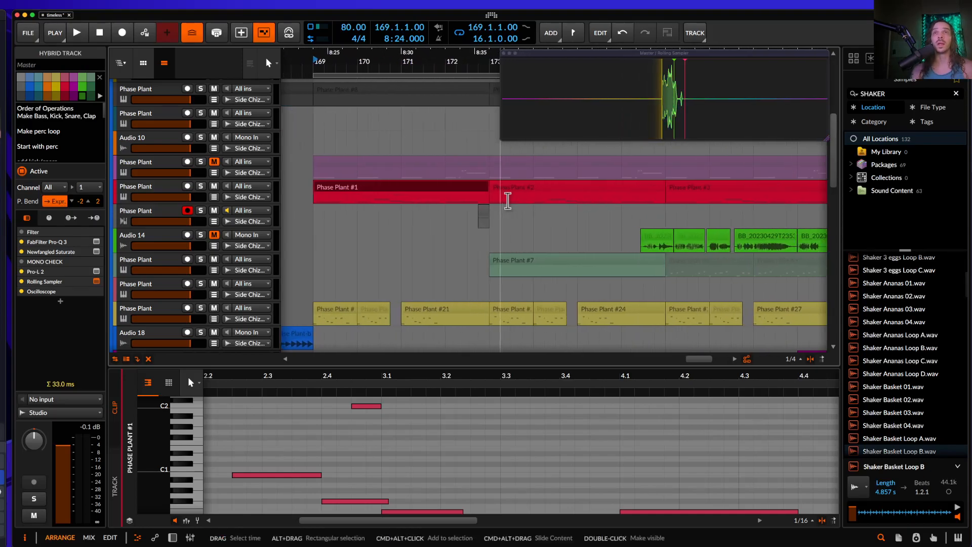
# - Show the record-armed Phase Plant track's devices and play its short clip at 172.4.1
pyautogui.click(483, 195)
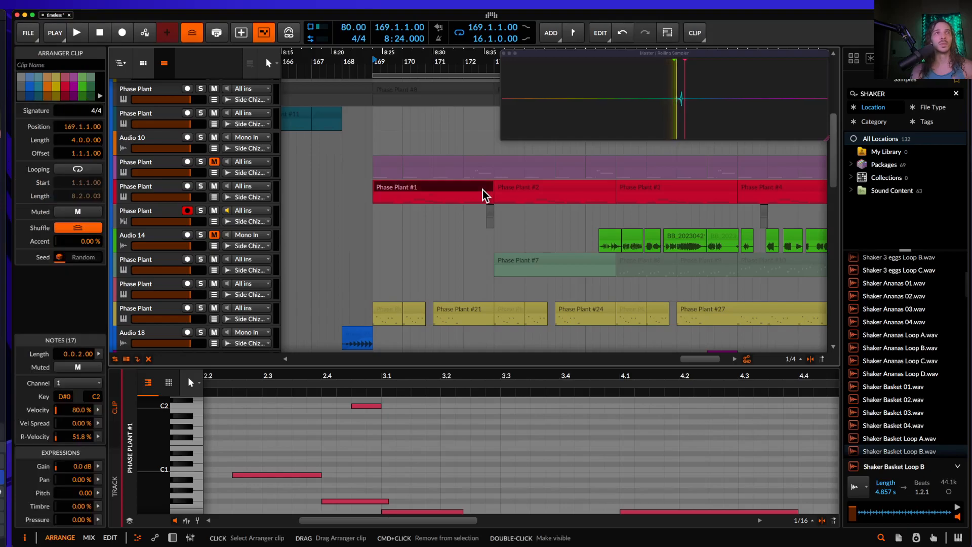
pyautogui.scroll(2, 485, 196)
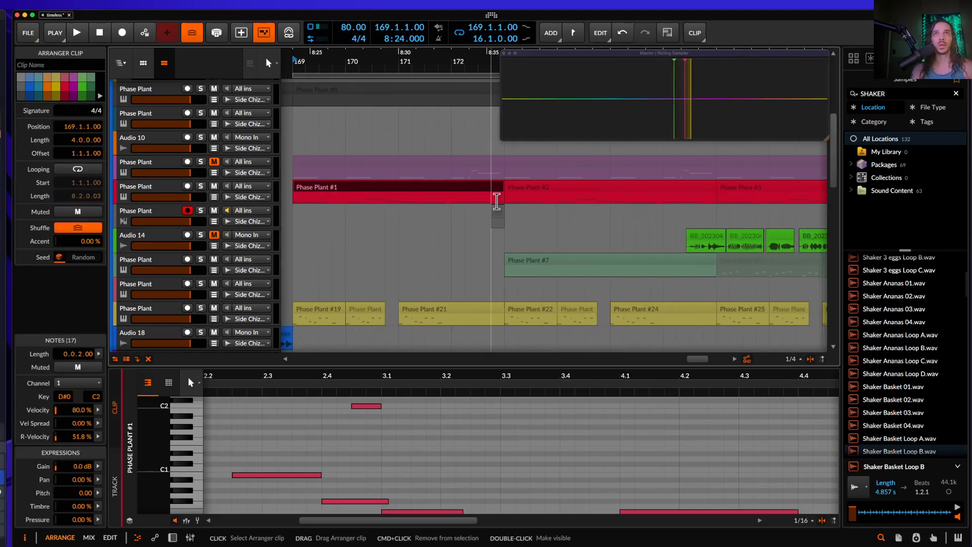
pyautogui.click(497, 211)
pyautogui.click(163, 215)
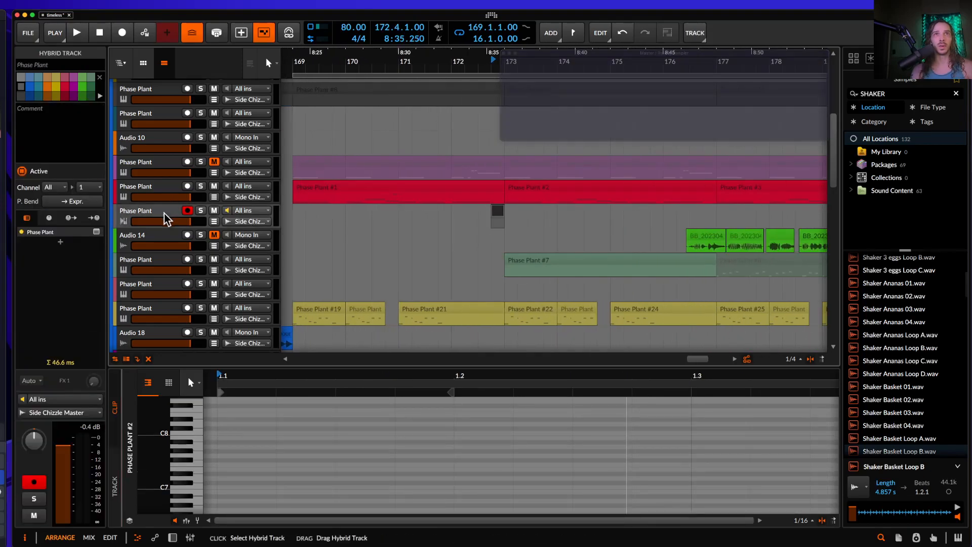
pyautogui.doubleClick(164, 213)
pyautogui.click(458, 222)
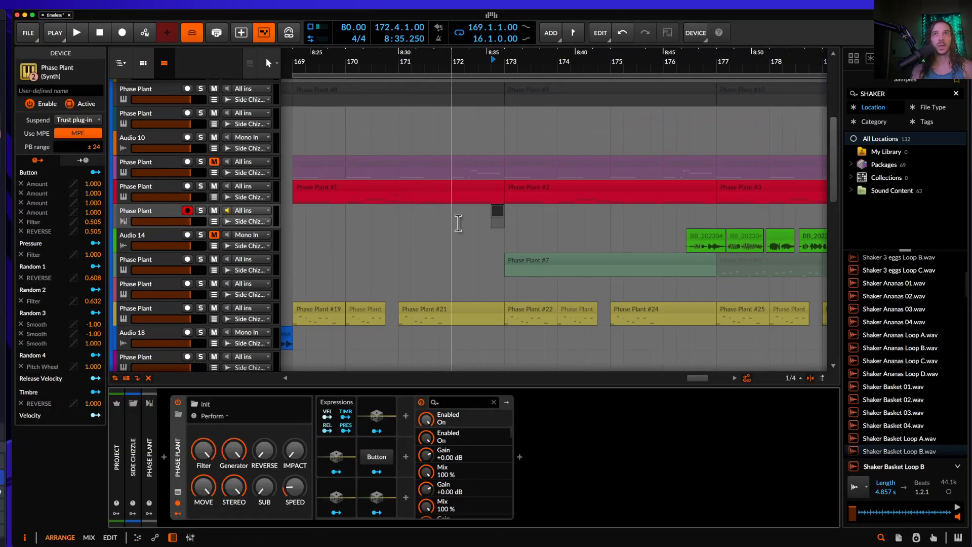
pyautogui.click(497, 214)
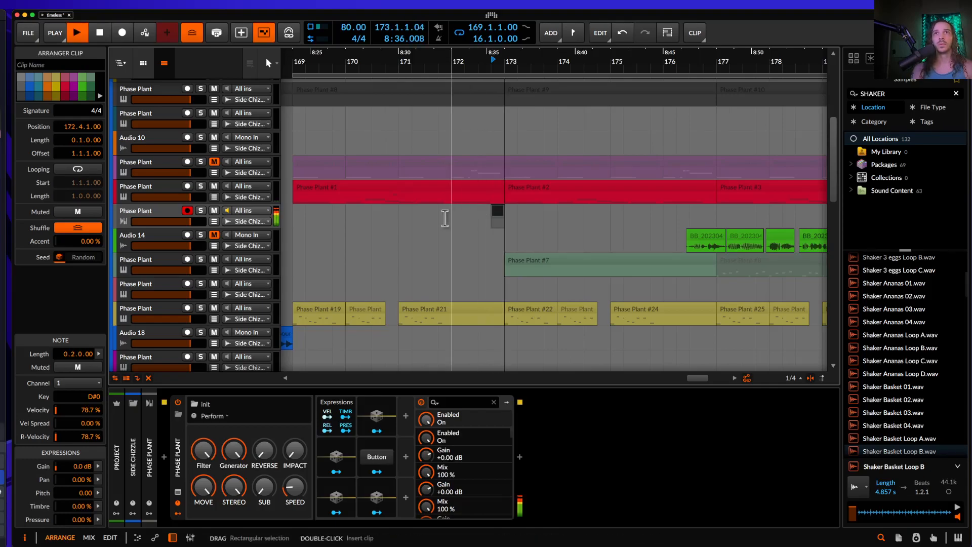
pyautogui.press('space')
# - Play the arrangement from the start of the red Phase Plant #1 clip at bar 169 through bar 172
pyautogui.click(328, 187)
pyautogui.scroll(-2, 328, 188)
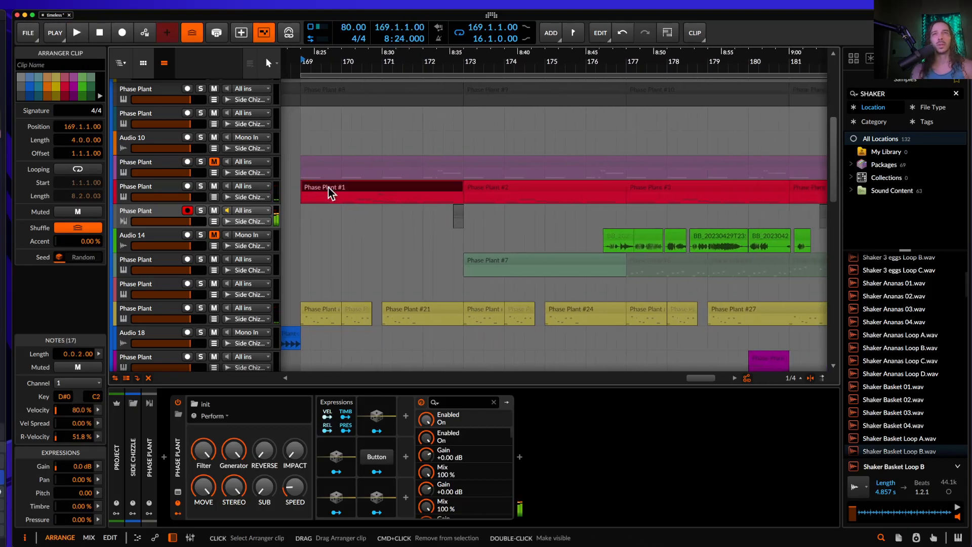
pyautogui.hscroll(-1, 328, 187)
pyautogui.scroll(-1, 328, 187)
pyautogui.hscroll(-1, 328, 187)
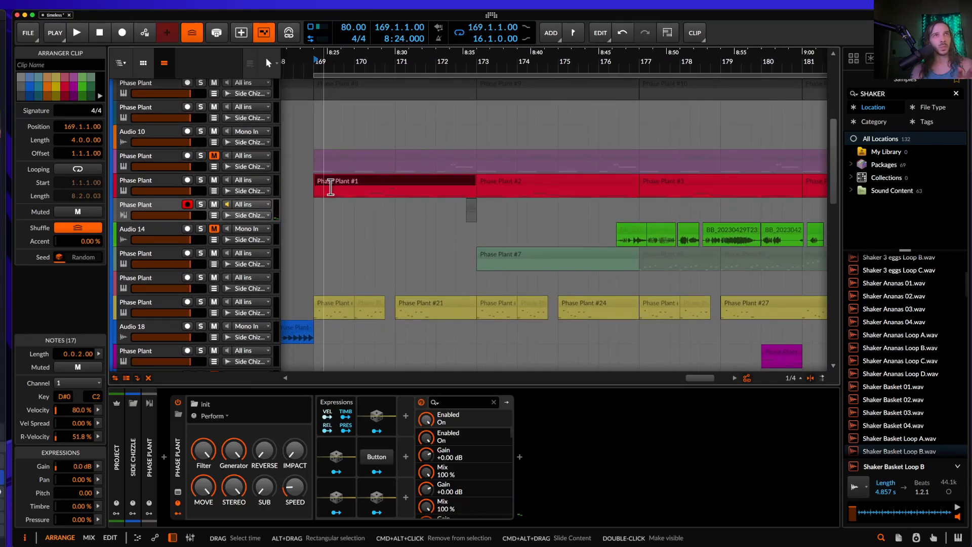
pyautogui.scroll(1, 329, 185)
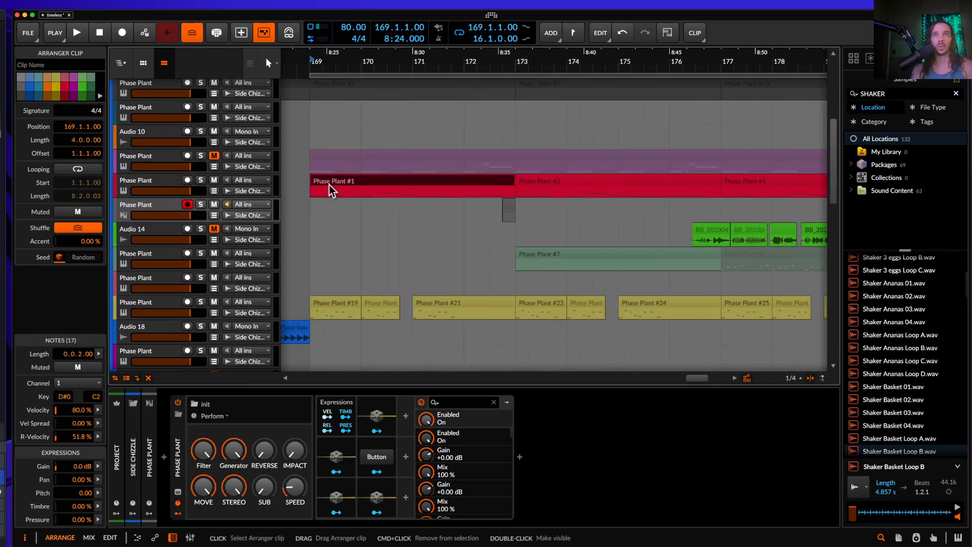
pyautogui.press('space')
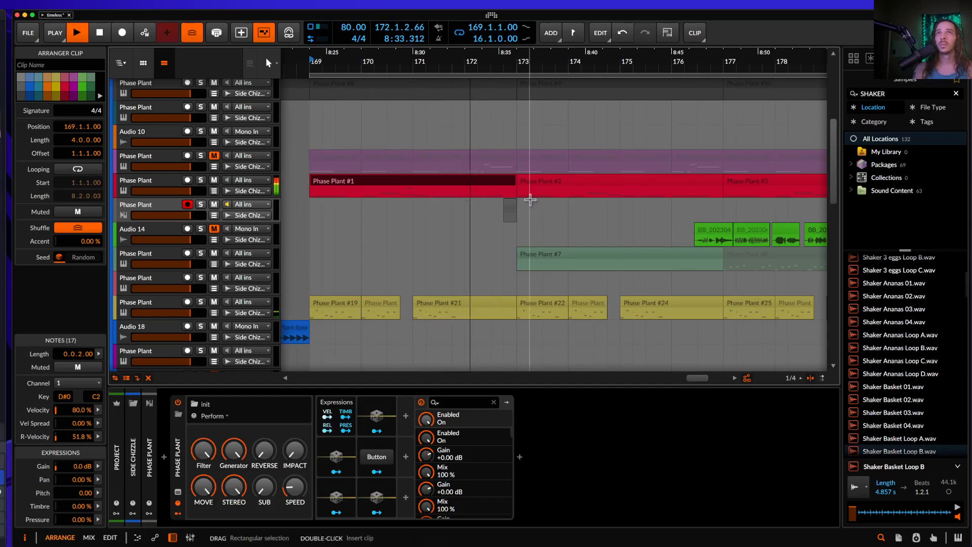
pyautogui.scroll(2, 529, 198)
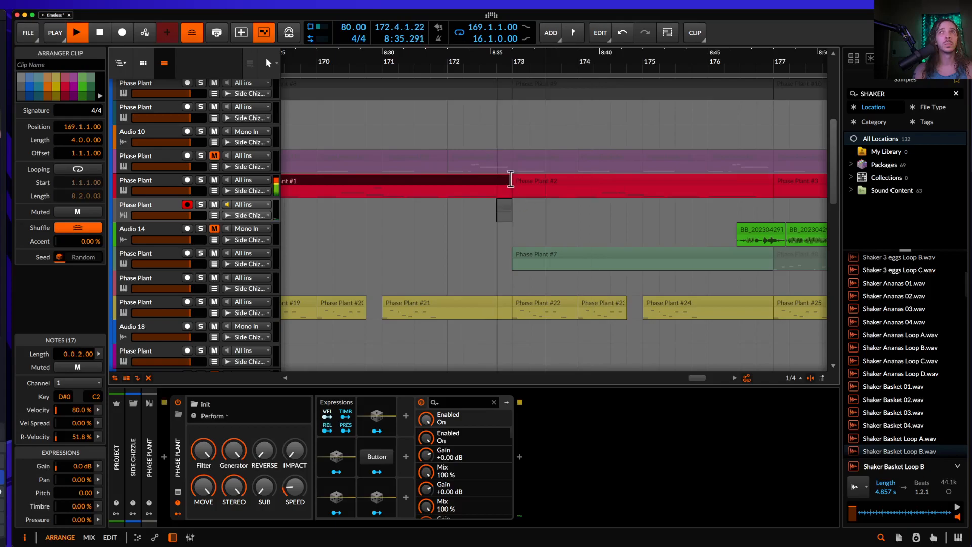
pyautogui.press('space')
# - Display the Master track's Rolling Sampler and play the short Phase Plant clip from 172.4.1 to capture its audio
pyautogui.click(502, 207)
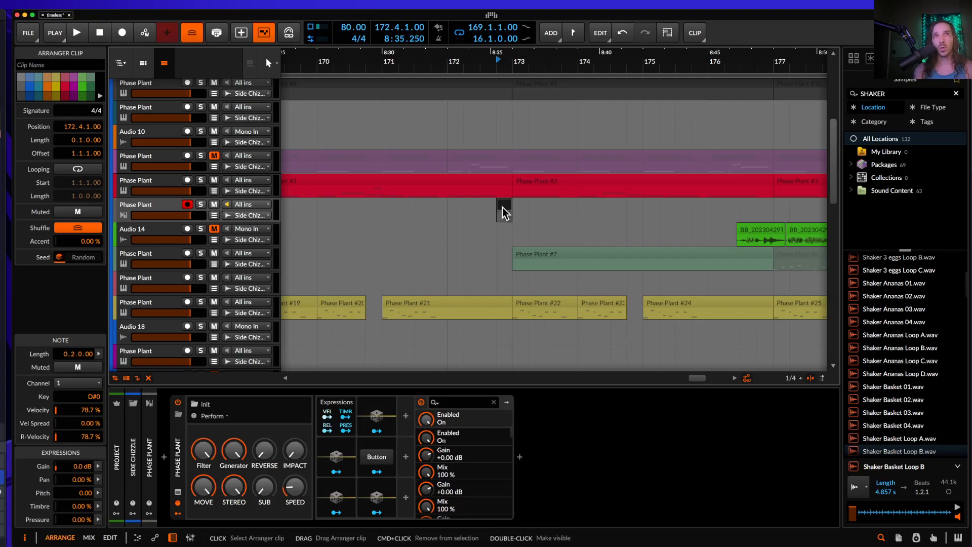
pyautogui.click(165, 207)
pyautogui.scroll(-8, 168, 208)
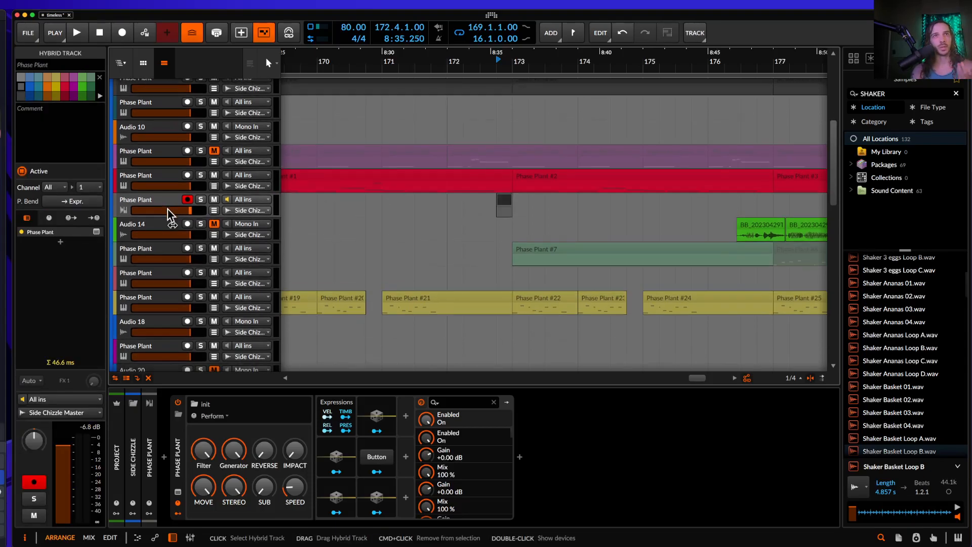
pyautogui.scroll(-10, 168, 209)
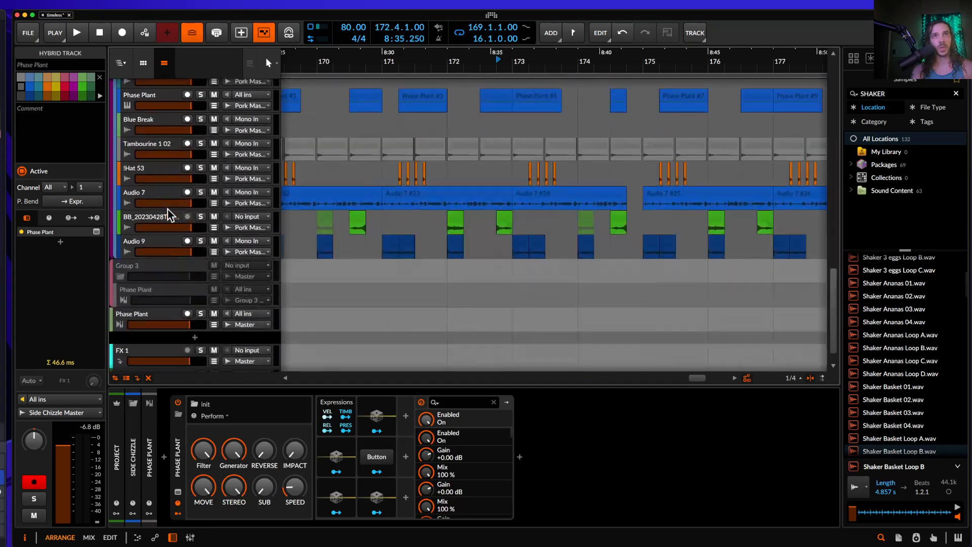
pyautogui.click(164, 357)
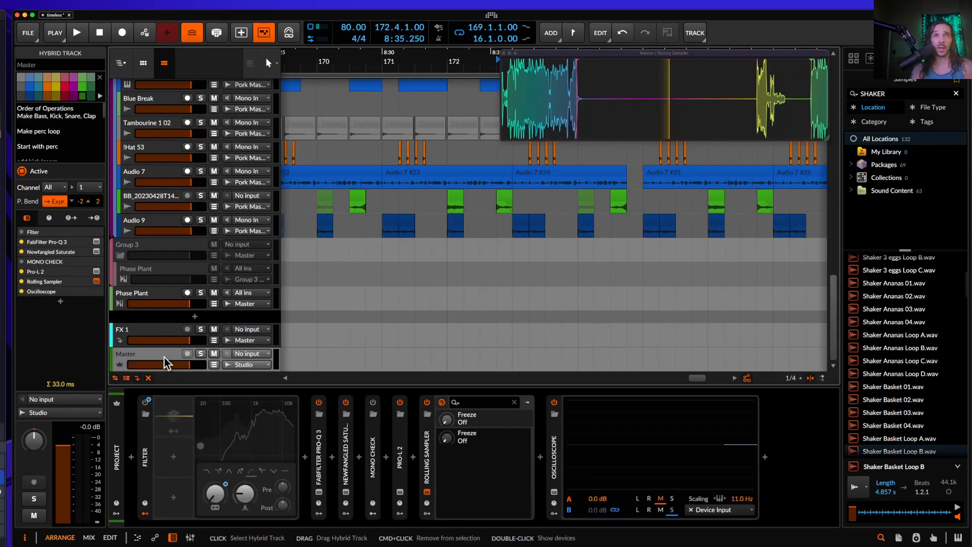
pyautogui.scroll(2, 488, 167)
pyautogui.scroll(8, 488, 167)
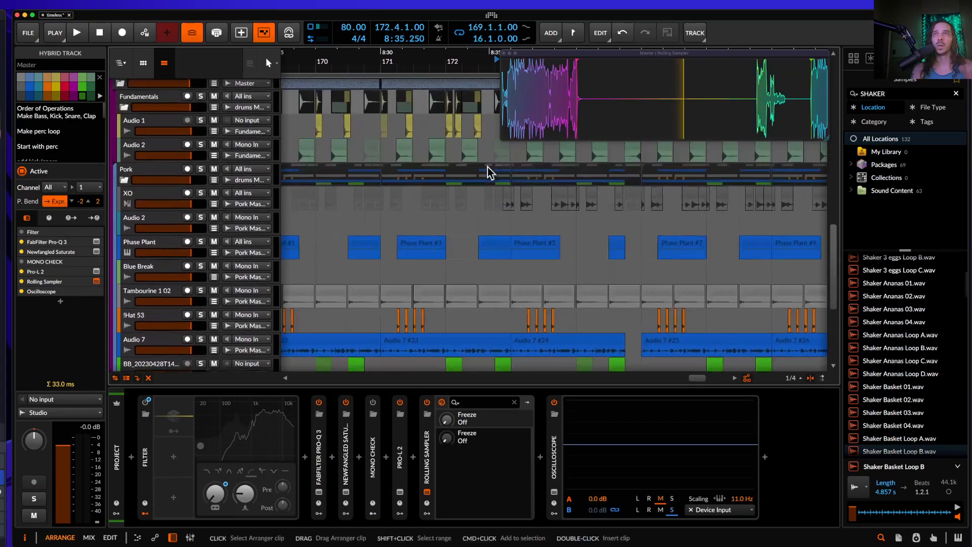
pyautogui.scroll(15, 488, 172)
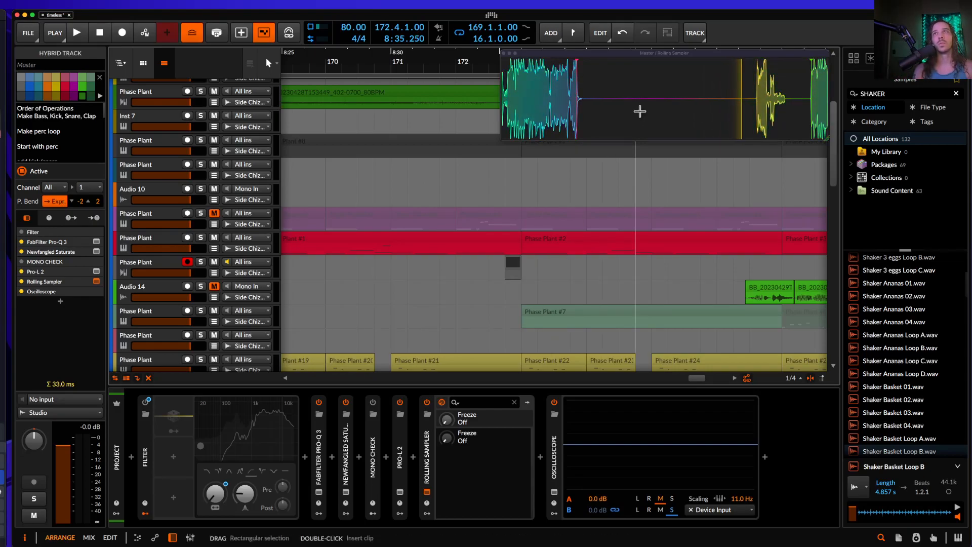
pyautogui.press('space')
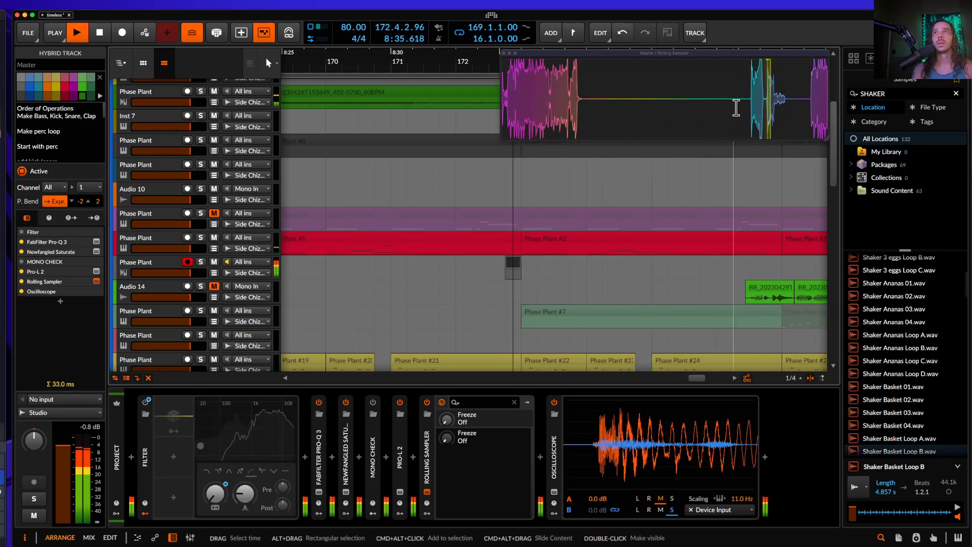
pyautogui.press('space')
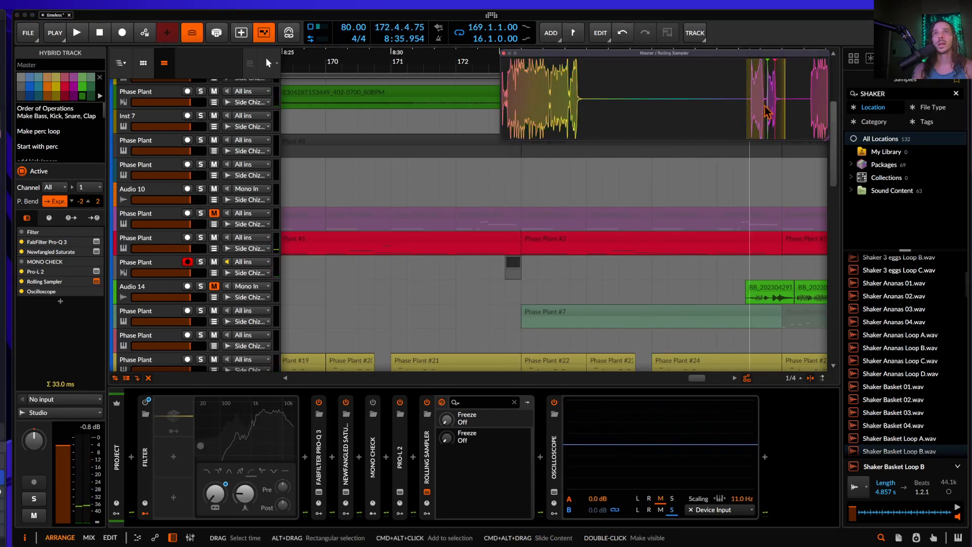
# - Place the captured audio on Audio 14 beneath the short clip, starting at 172.4.1 with a length of 0.1.0.00
pyautogui.moveTo(758, 96); pyautogui.dragTo(496, 289)
pyautogui.scroll(5, 496, 289)
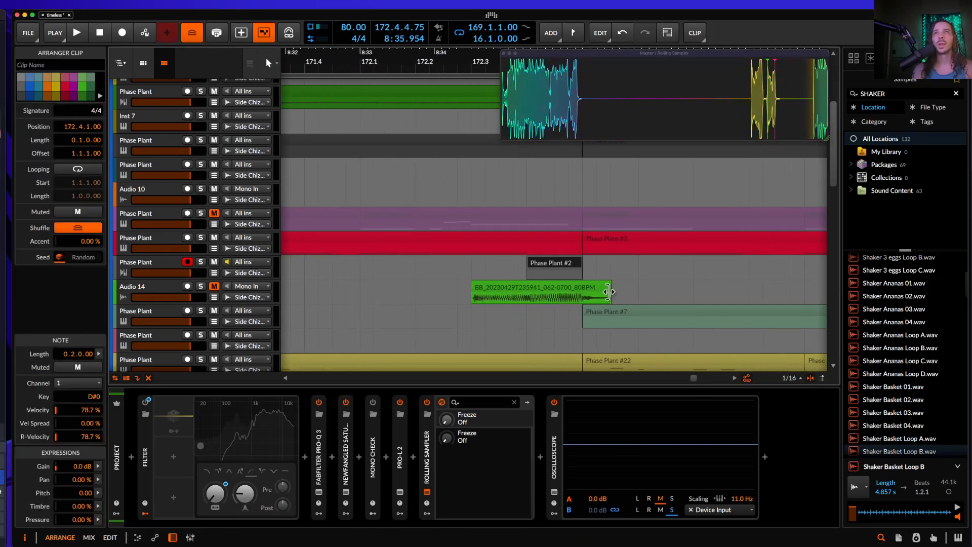
pyautogui.moveTo(609, 288); pyautogui.dragTo(581, 289)
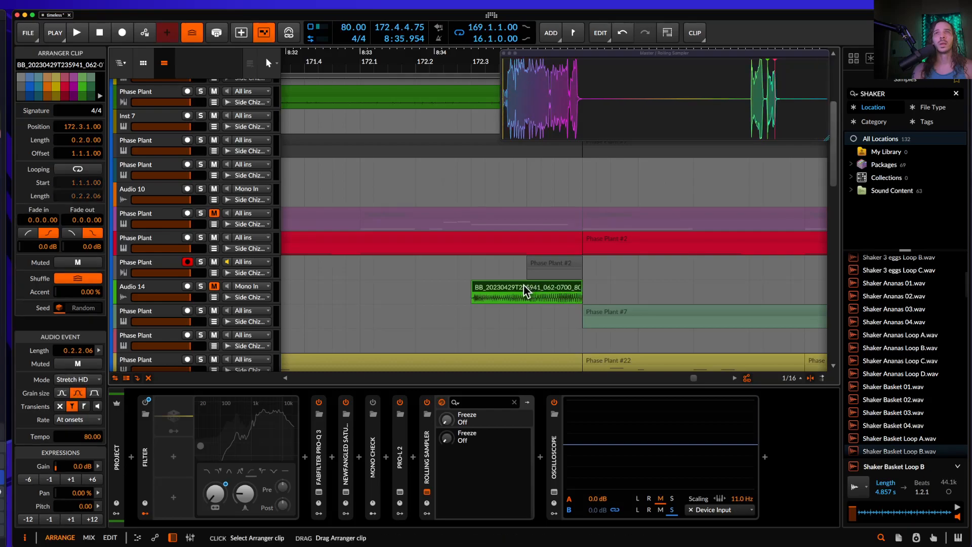
pyautogui.moveTo(506, 288); pyautogui.dragTo(582, 287)
# - Solo and unmute Audio 14 and play back the captured audio clip
pyautogui.click(201, 287)
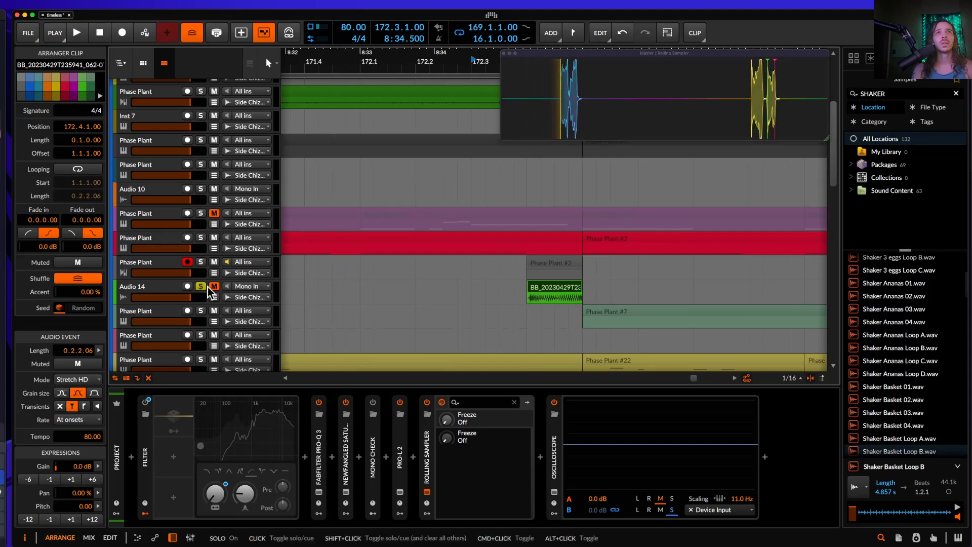
pyautogui.press('space')
pyautogui.press('space')
pyautogui.press('space')
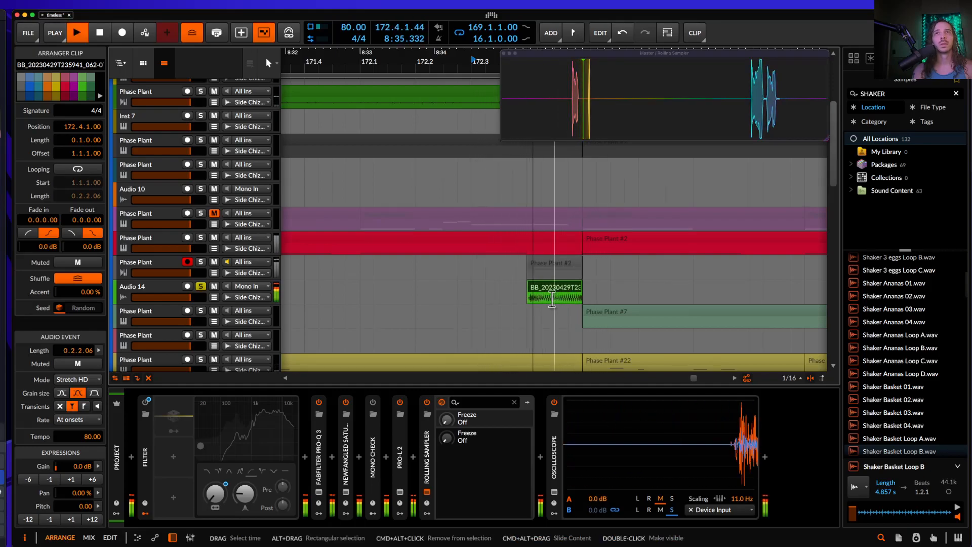
pyautogui.press('space')
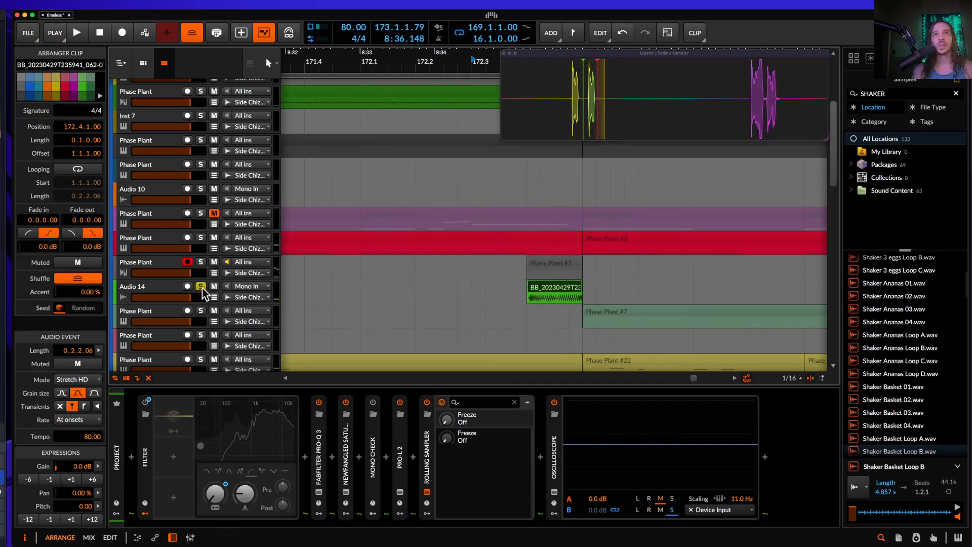
# - Switch the solo to the record-armed Phase Plant track and delete the captured audio clip from Audio 14
pyautogui.keyDown('shift'); pyautogui.click(200, 262); pyautogui.keyUp('shift')
pyautogui.click(543, 292)
pyautogui.press('Delete')
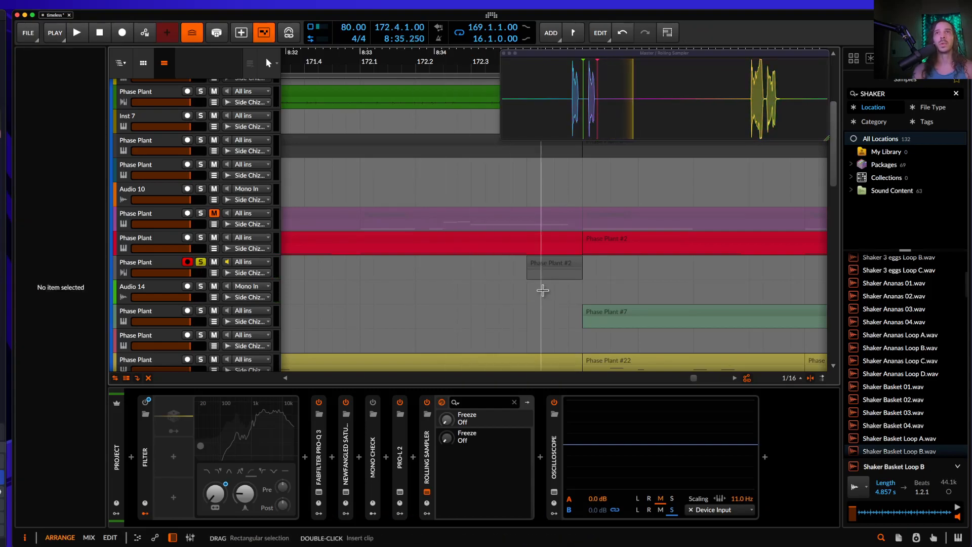
# - Play the soloed Phase Plant #2 clip from 172.4.1 to capture it in the Rolling Sampler
pyautogui.click(539, 262)
pyautogui.press('space')
pyautogui.press('space')
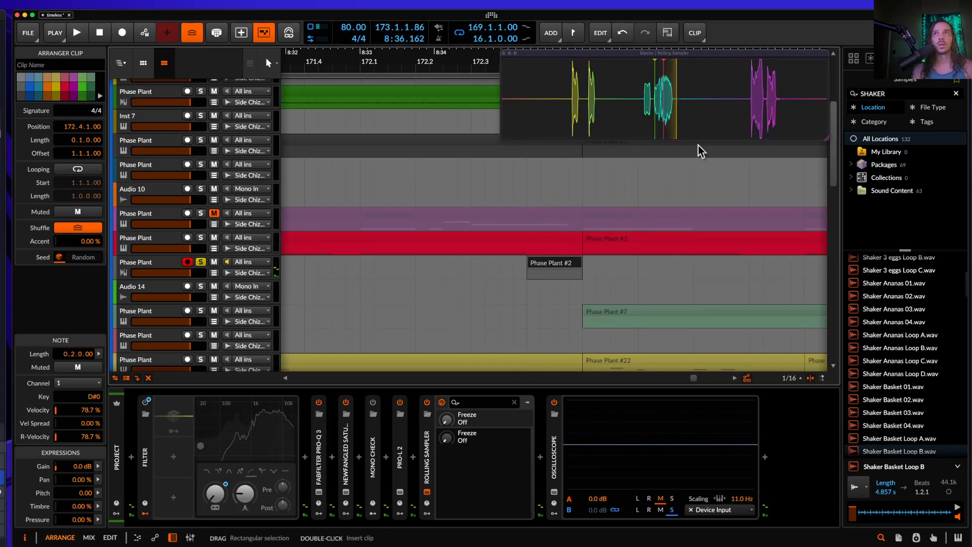
# - Replay the soloed Phase Plant #2 clip and place its captured audio on Audio 14 at 172.4.1
pyautogui.press('space')
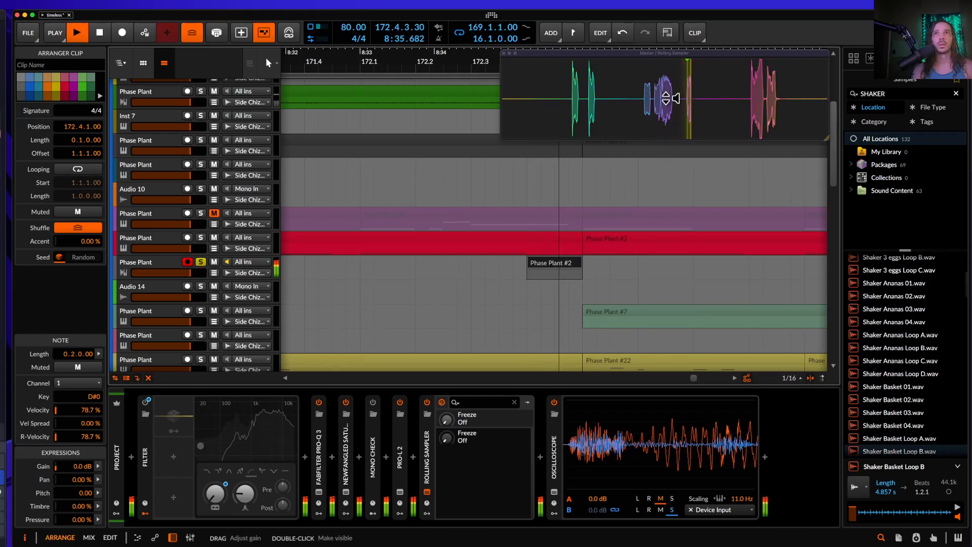
pyautogui.press('space')
pyautogui.click(683, 107)
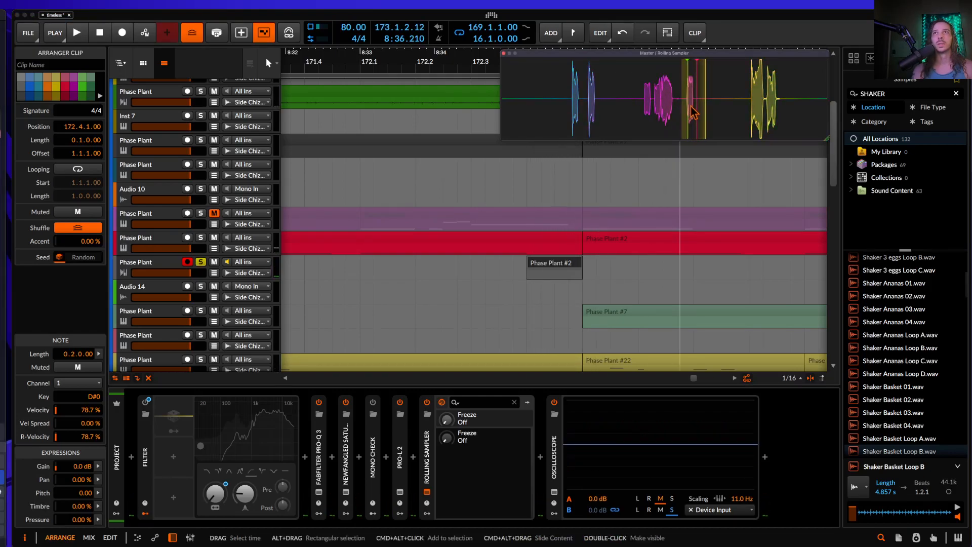
pyautogui.moveTo(691, 115); pyautogui.dragTo(529, 293)
pyautogui.click(590, 290)
# - Trim the captured clip on Audio 14 to a length of 0.0.3.79 and give it a 0.0.0.32 fade-out
pyautogui.scroll(2, 591, 290)
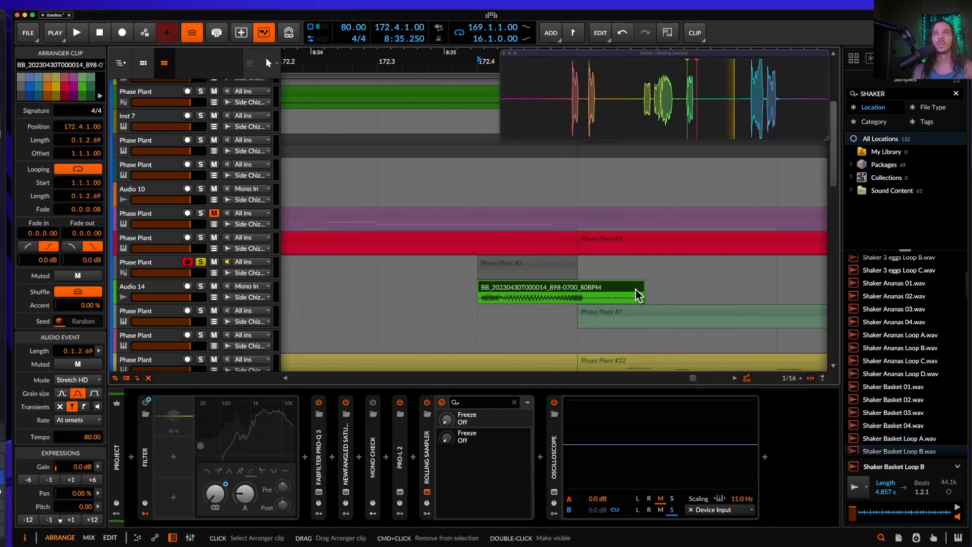
pyautogui.moveTo(643, 290); pyautogui.dragTo(538, 293)
pyautogui.scroll(2, 583, 287)
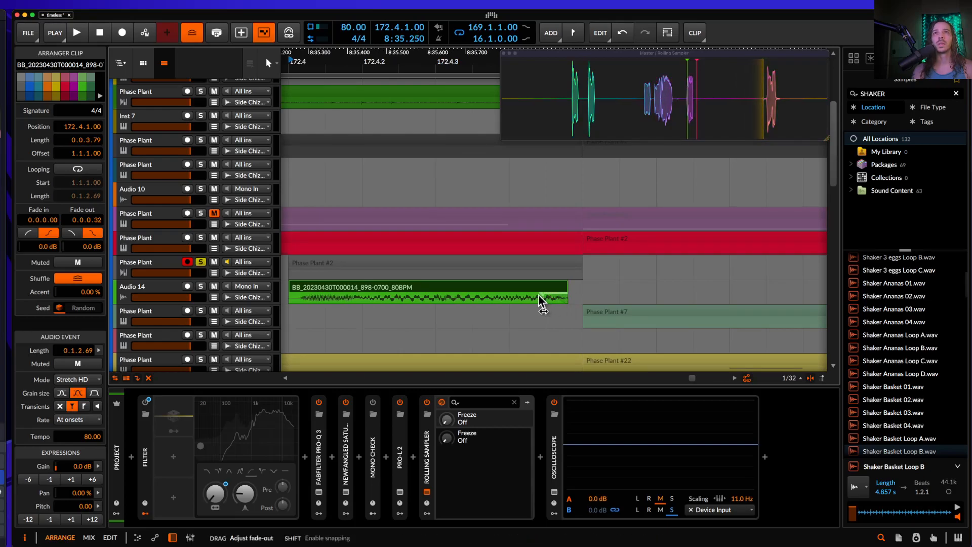
pyautogui.scroll(-1, 538, 293)
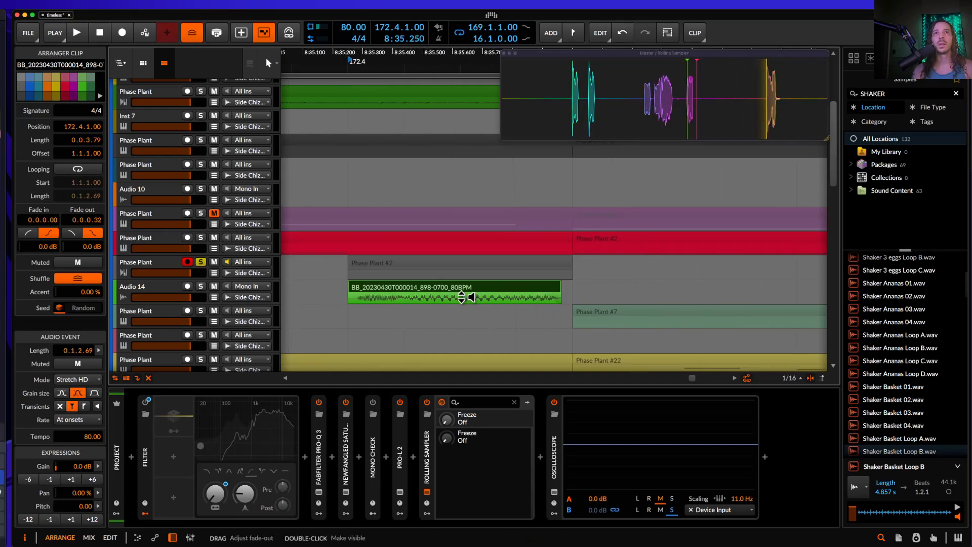
# - Mute the Phase Plant #2 clip above the captured audio clip
pyautogui.click(412, 265)
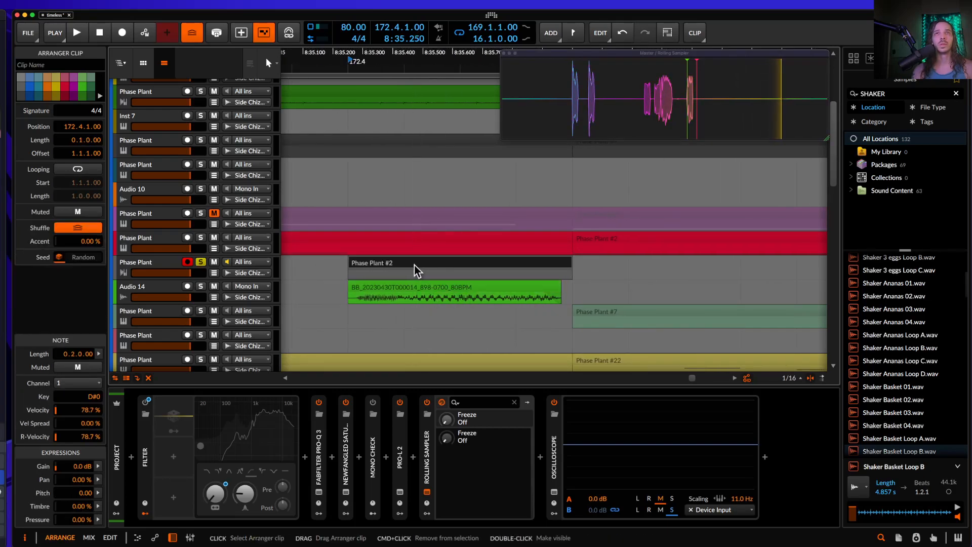
pyautogui.click(439, 299)
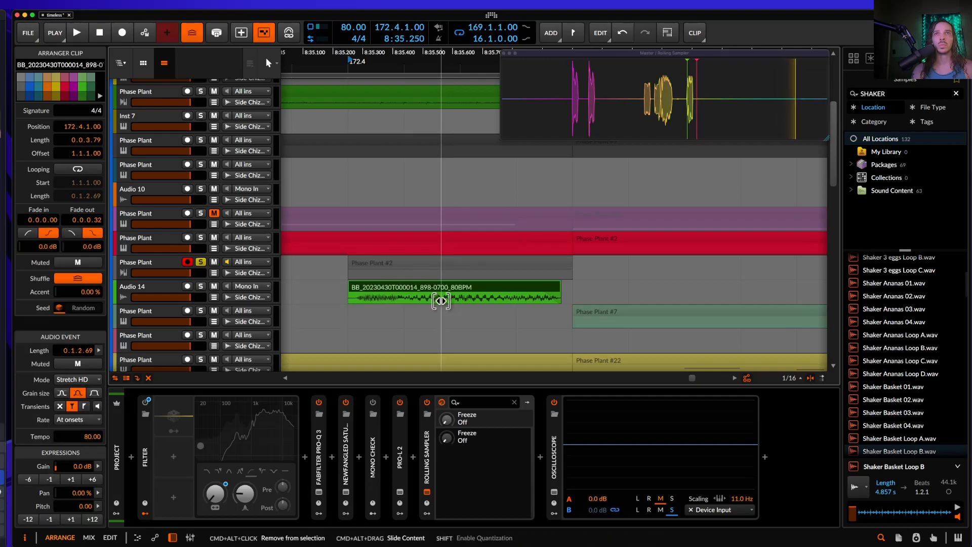
pyautogui.click(428, 266)
pyautogui.scroll(-5, 428, 265)
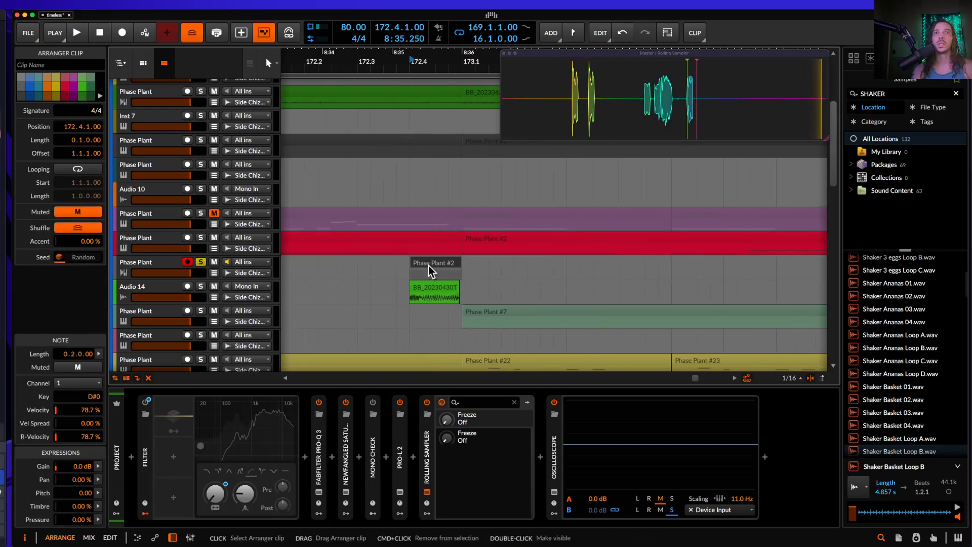
# - Clear the track solo and play the arrangement from 171.1.1 to hear the captured clip at 172.4.1 in context
pyautogui.scroll(-2, 430, 266)
pyautogui.click(366, 268)
pyautogui.press('space')
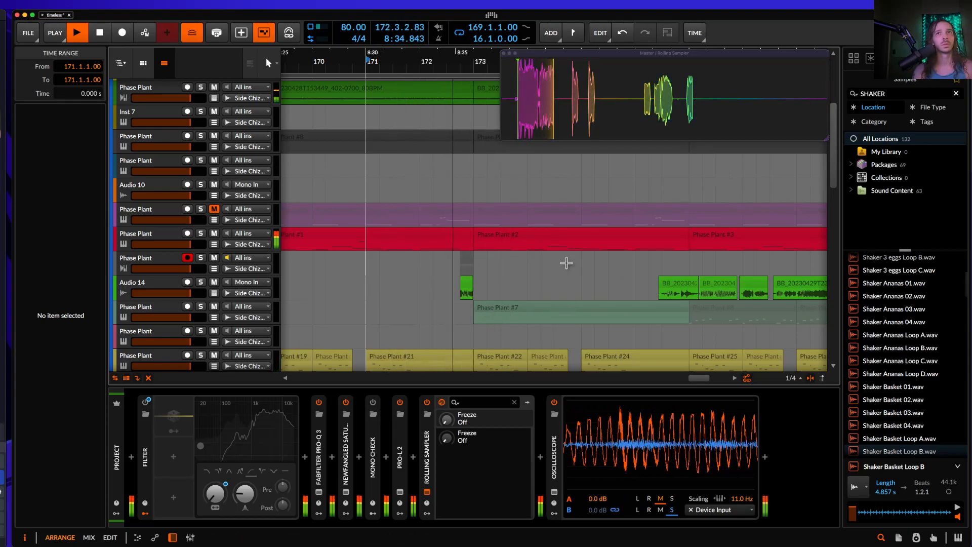
pyautogui.scroll(3, 471, 282)
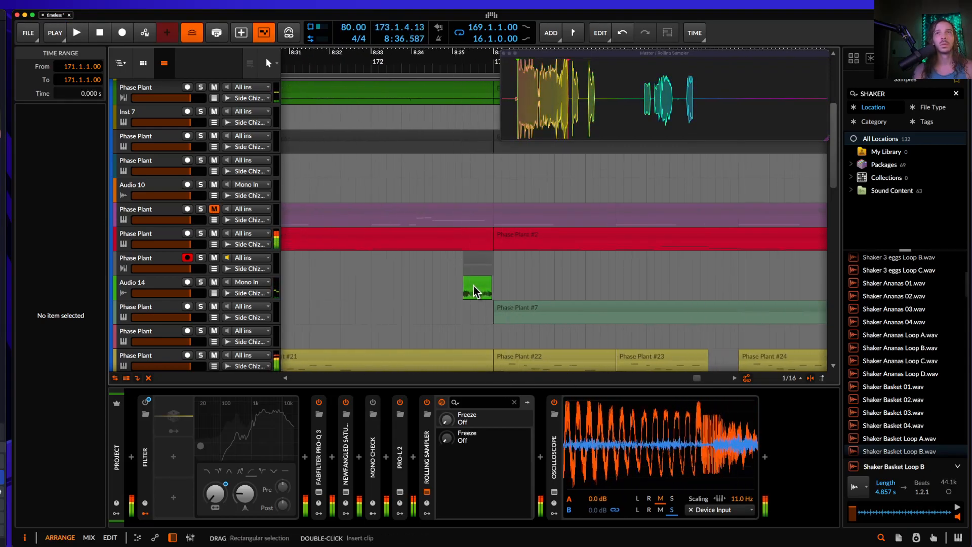
pyautogui.click(473, 286)
pyautogui.press('space')
pyautogui.scroll(1, 481, 288)
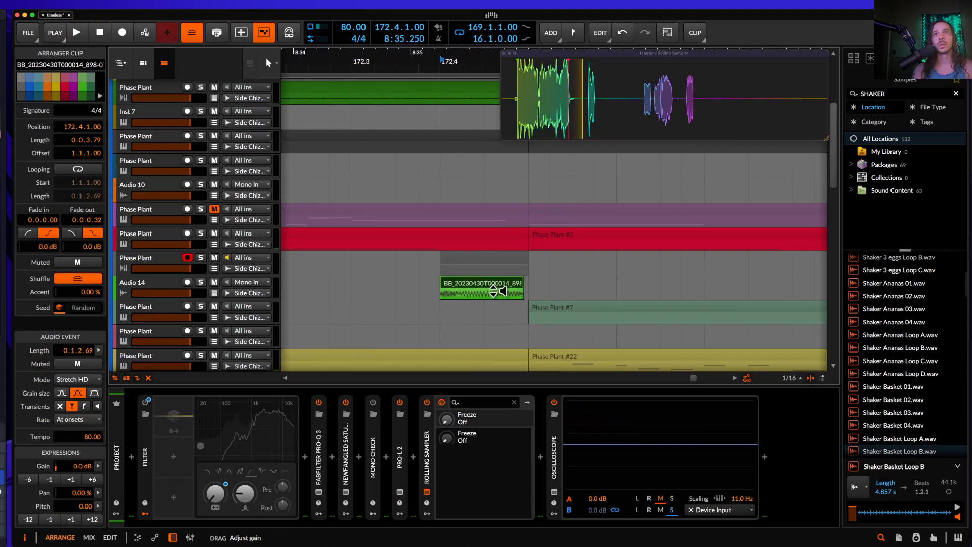
pyautogui.moveTo(493, 287); pyautogui.dragTo(485, 287)
# - Solo Audio 14 and audition its audio clip at 176.2.4
pyautogui.scroll(-5, 476, 289)
pyautogui.click(487, 284)
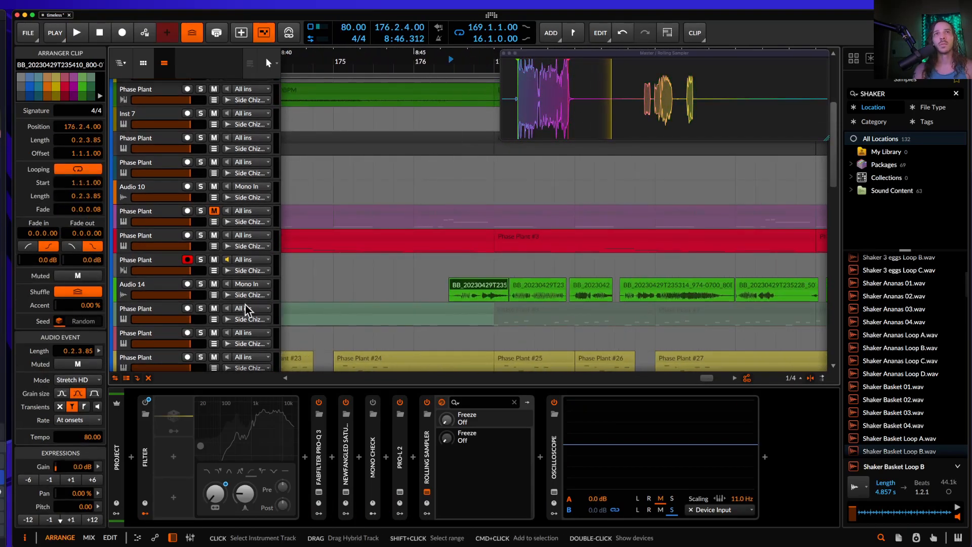
pyautogui.click(202, 284)
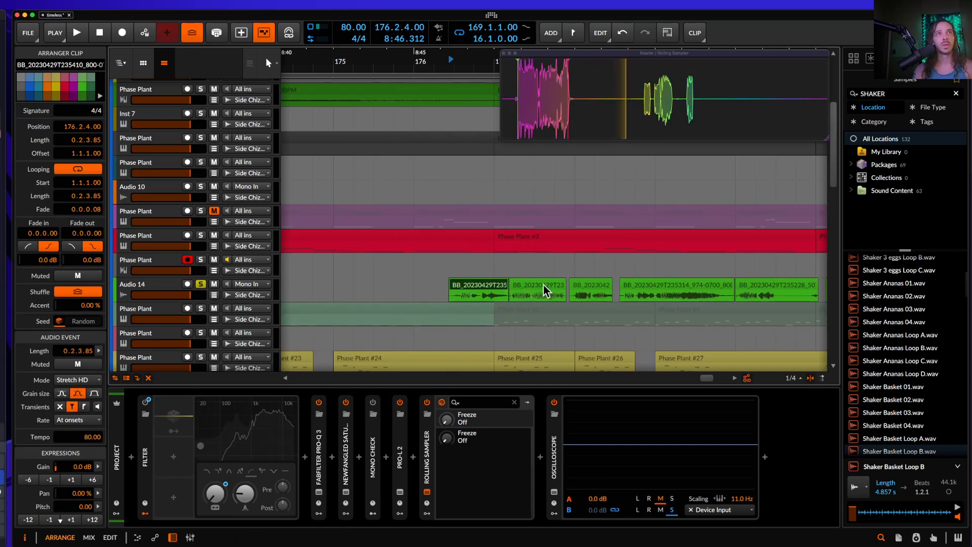
pyautogui.scroll(3, 491, 287)
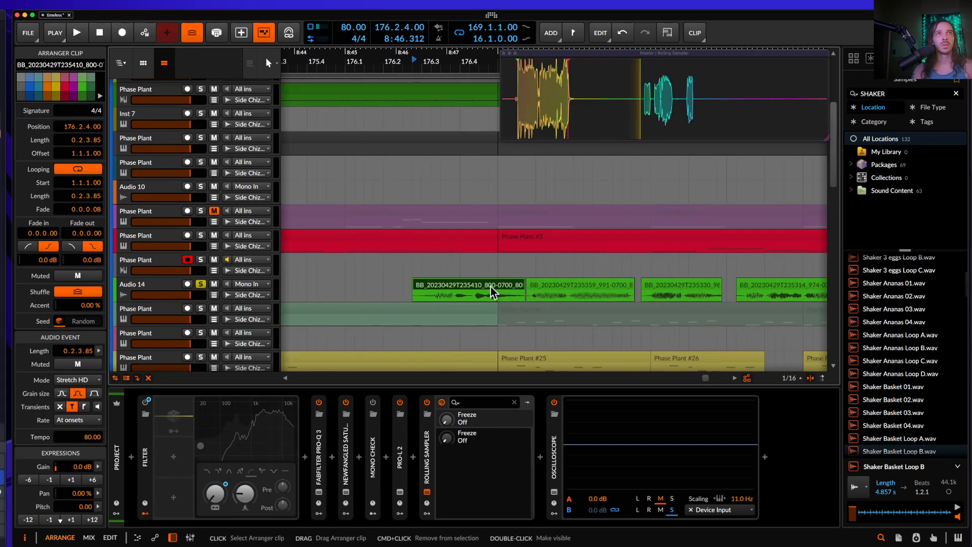
pyautogui.press('space')
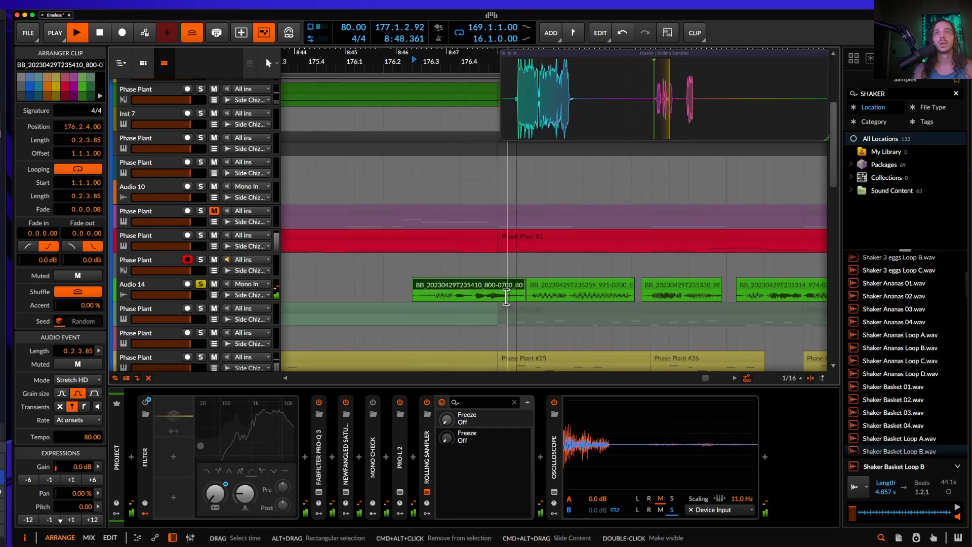
pyautogui.press('space')
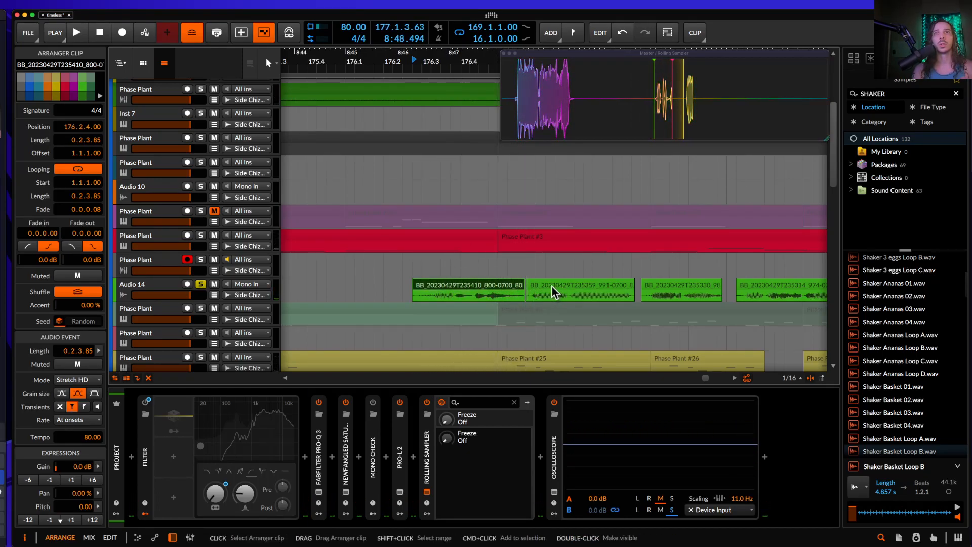
# - Audition the Audio 14 clips at 177.1.4, 177.4.4 and 178.3.2
pyautogui.click(552, 286)
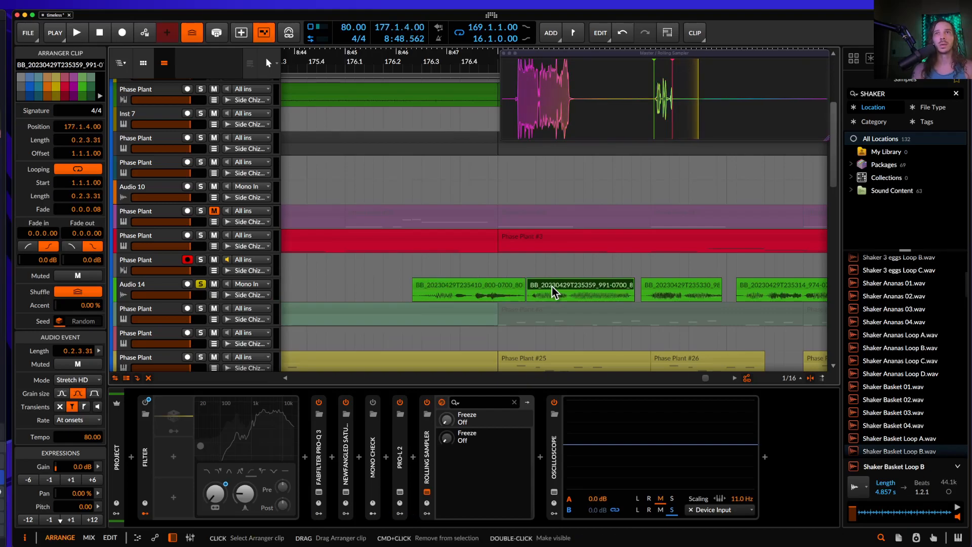
pyautogui.press('space')
pyautogui.click(526, 294)
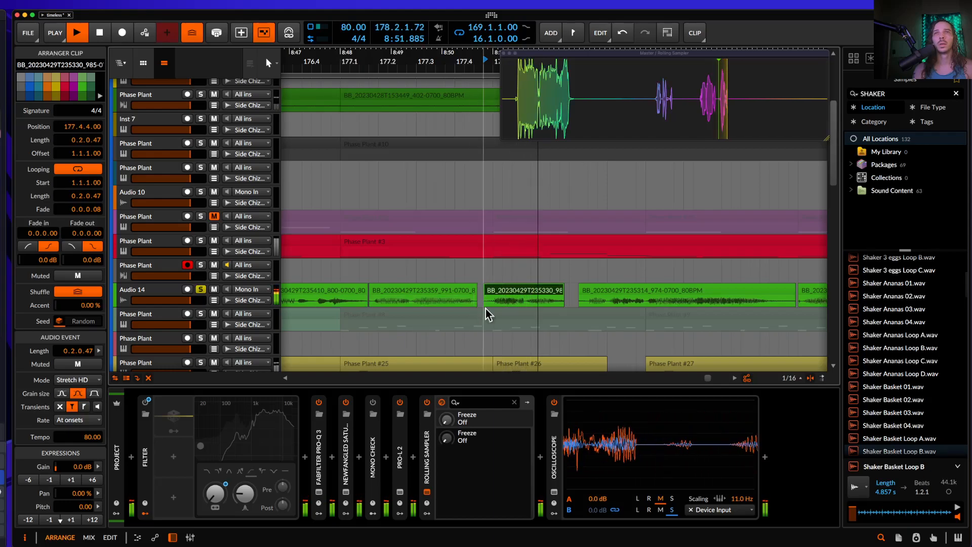
pyautogui.press('space')
pyautogui.click(616, 291)
pyautogui.press('space')
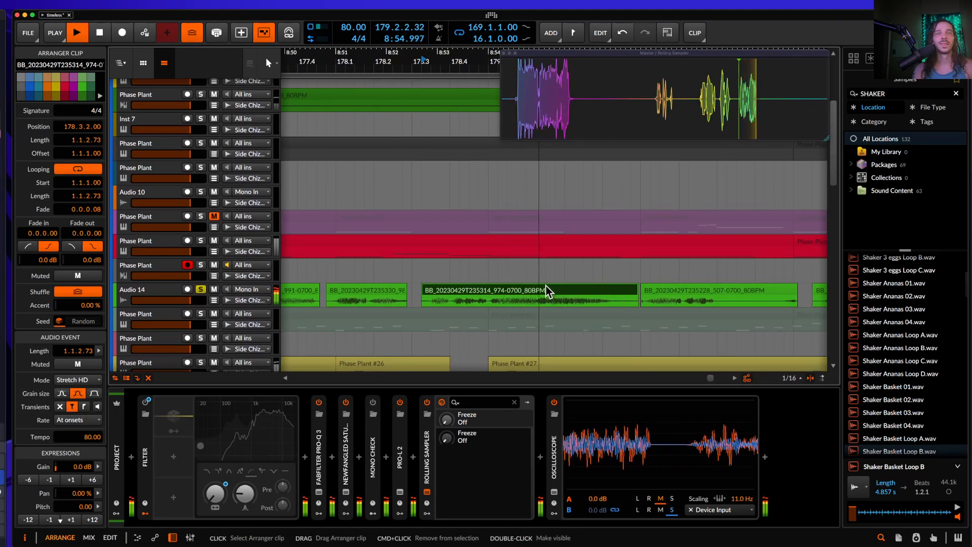
# - Audition the Audio 14 clips from 180.1.1 through 183.2.1, including those at 181.4.4 and 182.3.1, then stop playback
pyautogui.click(546, 286)
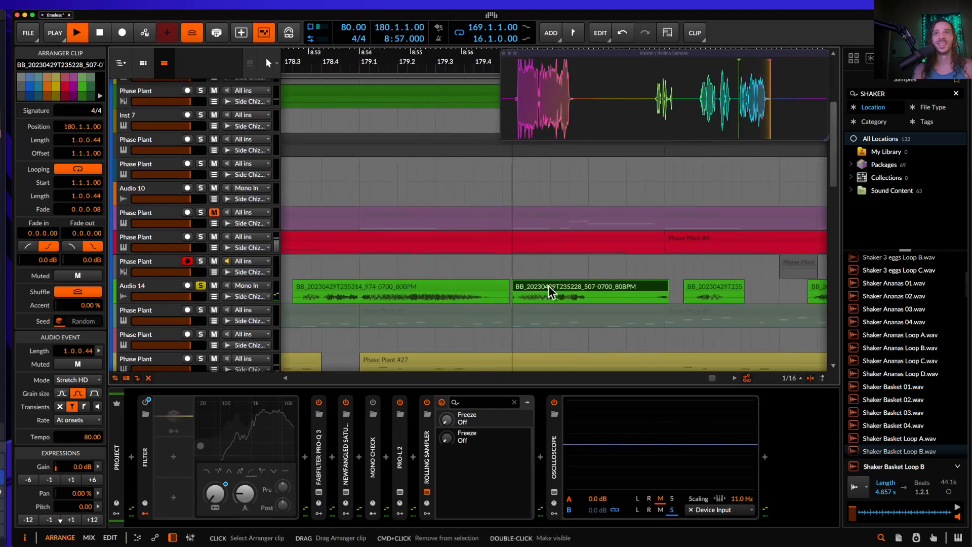
pyautogui.scroll(-1, 537, 266)
pyautogui.click(580, 273)
pyautogui.click(538, 274)
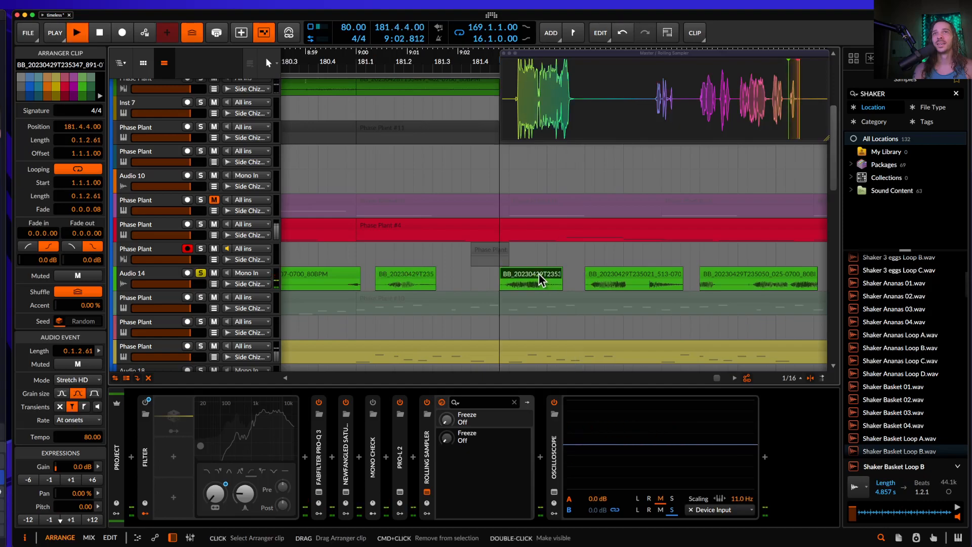
pyautogui.click(612, 279)
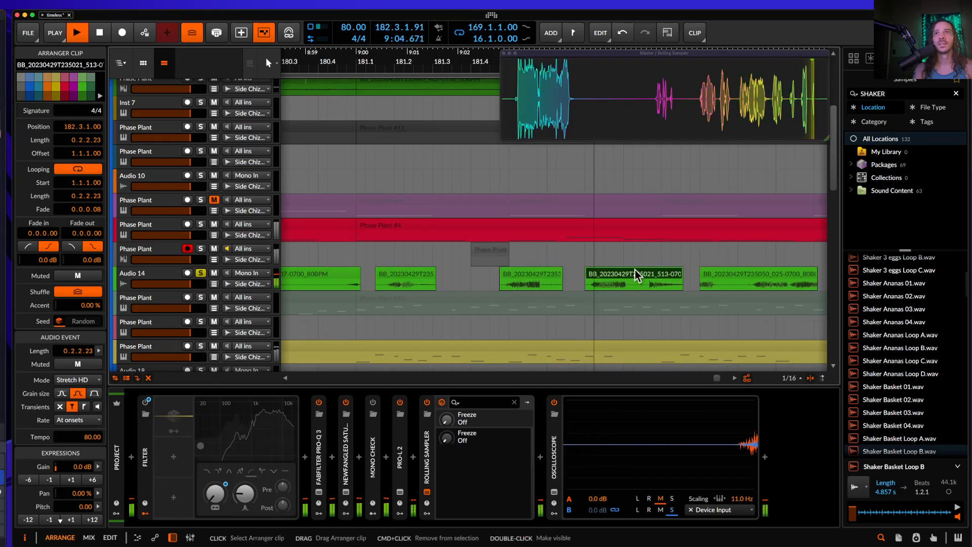
pyautogui.click(746, 272)
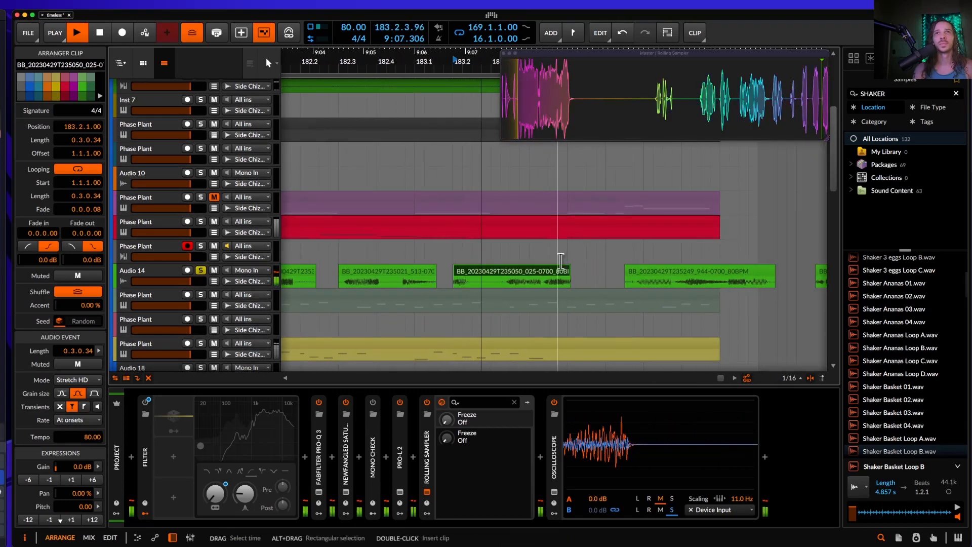
pyautogui.press('space')
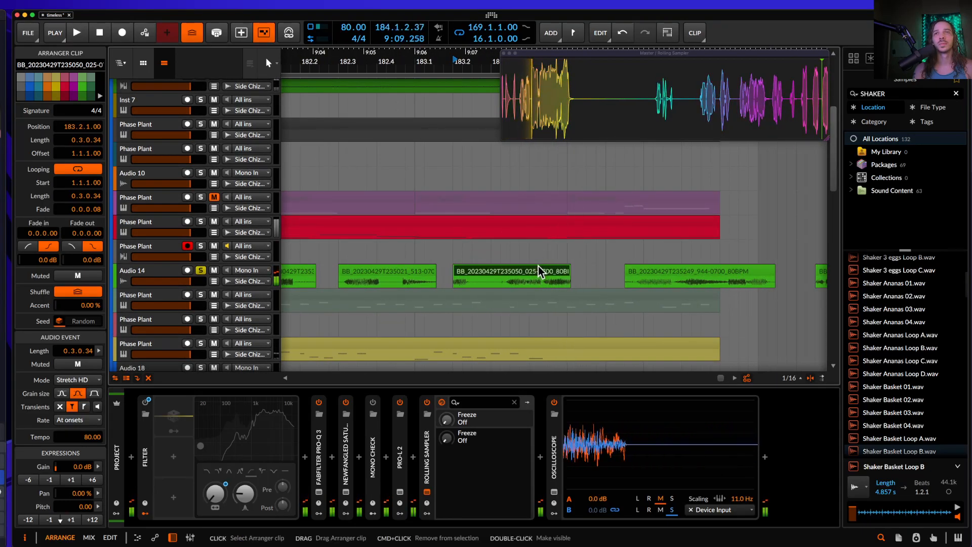
# - Select the eleven audio clips on Audio 14 from 176.2.4 through 185.3.1
pyautogui.scroll(-5, 539, 265)
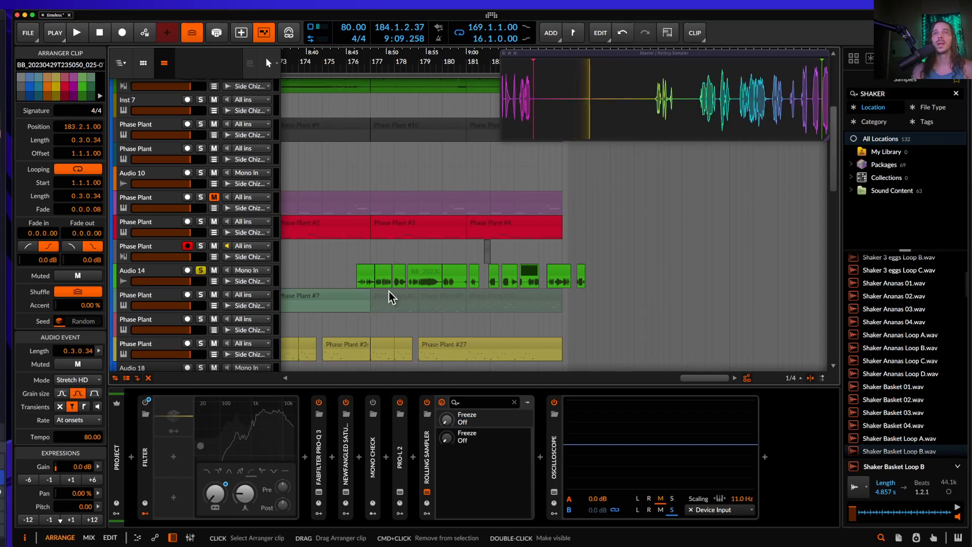
pyautogui.click(370, 276)
pyautogui.moveTo(583, 268)
pyautogui.mouseDown()
pyautogui.moveTo(354, 275)
pyautogui.moveTo(602, 277)
pyautogui.moveTo(582, 275)
pyautogui.mouseUp()
# - Clear the solos, unmute the purple Phase Plant track and play the arrangement from 137.1.1
pyautogui.hscroll(-10, 561, 269)
pyautogui.hscroll(-5, 563, 271)
pyautogui.scroll(3, 562, 271)
pyautogui.scroll(-3, 562, 271)
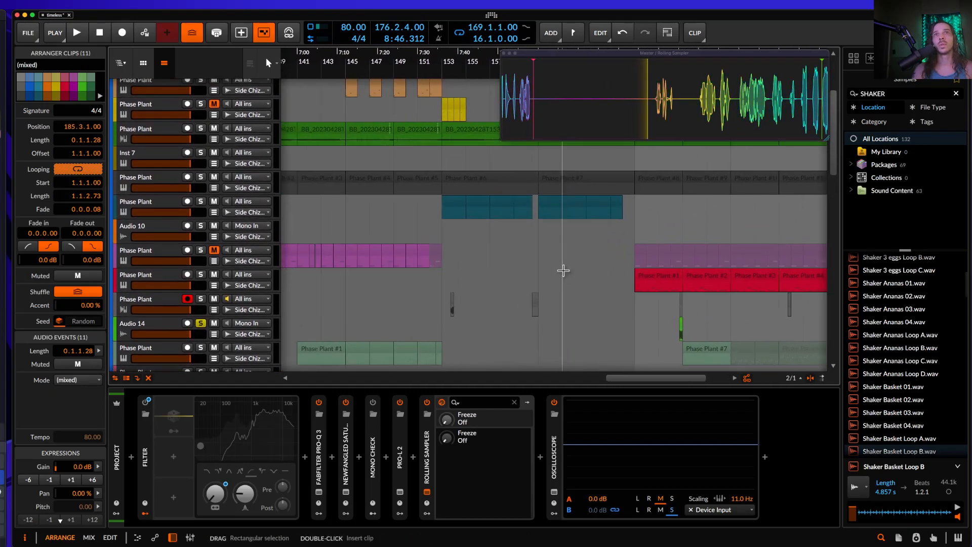
pyautogui.hscroll(-5, 563, 270)
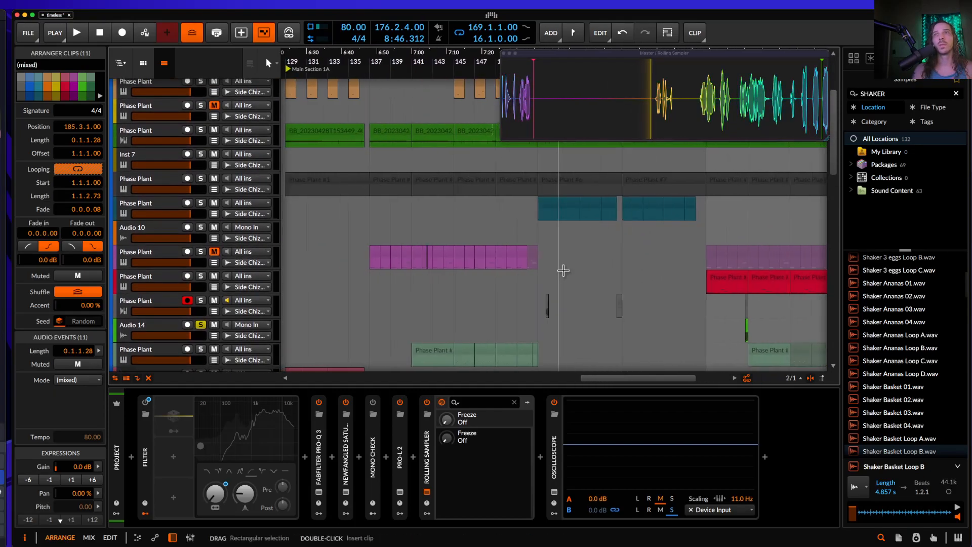
pyautogui.click(378, 254)
pyautogui.click(200, 252)
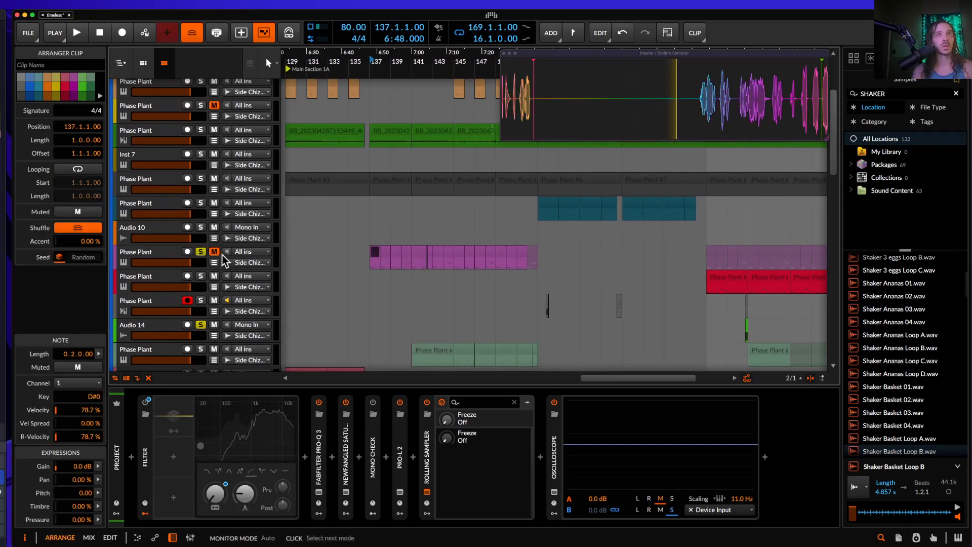
pyautogui.click(201, 252)
pyautogui.click(372, 256)
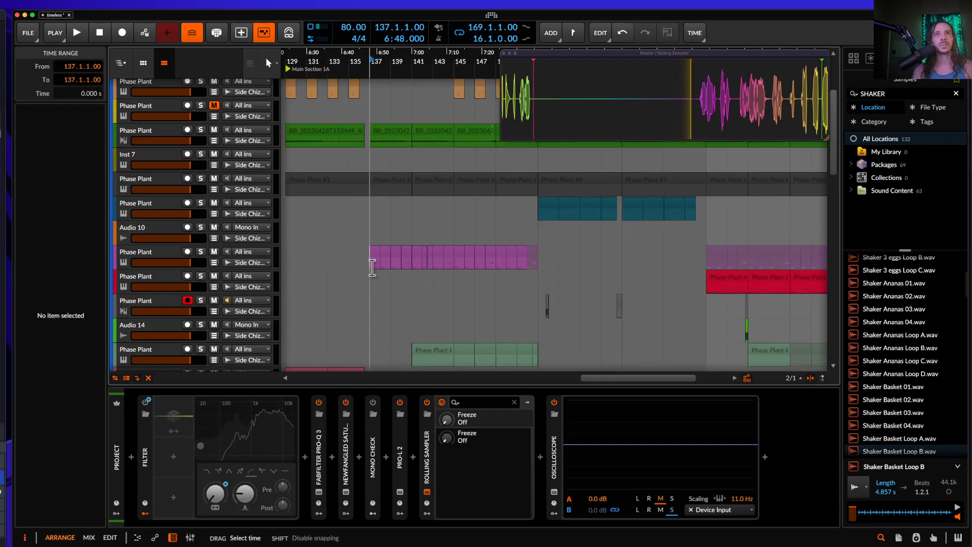
pyautogui.press('space')
pyautogui.scroll(2, 403, 256)
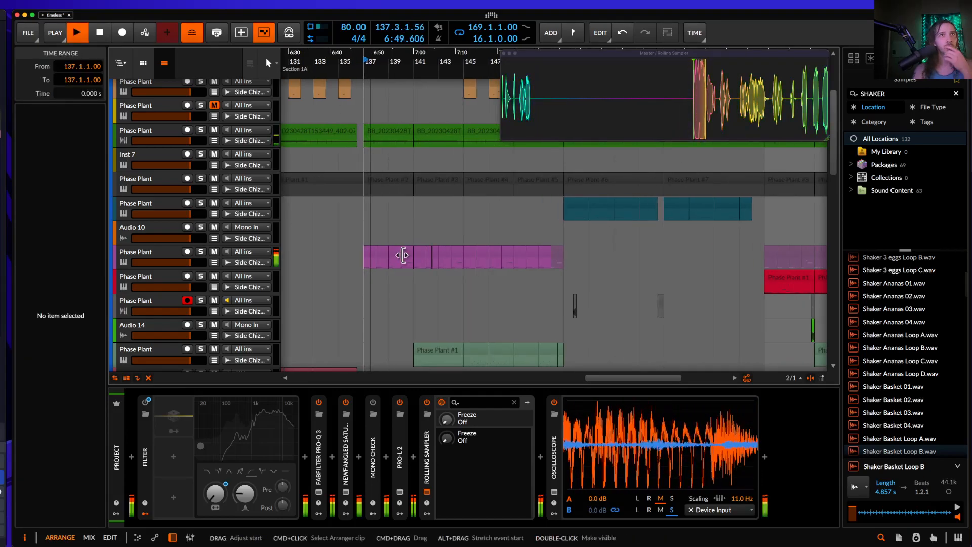
# - Mute the twelve yellow Phase Plant clips starting at 137.1.1 and the six starting at 129.1.1
pyautogui.scroll(-5, 402, 255)
pyautogui.click(381, 231)
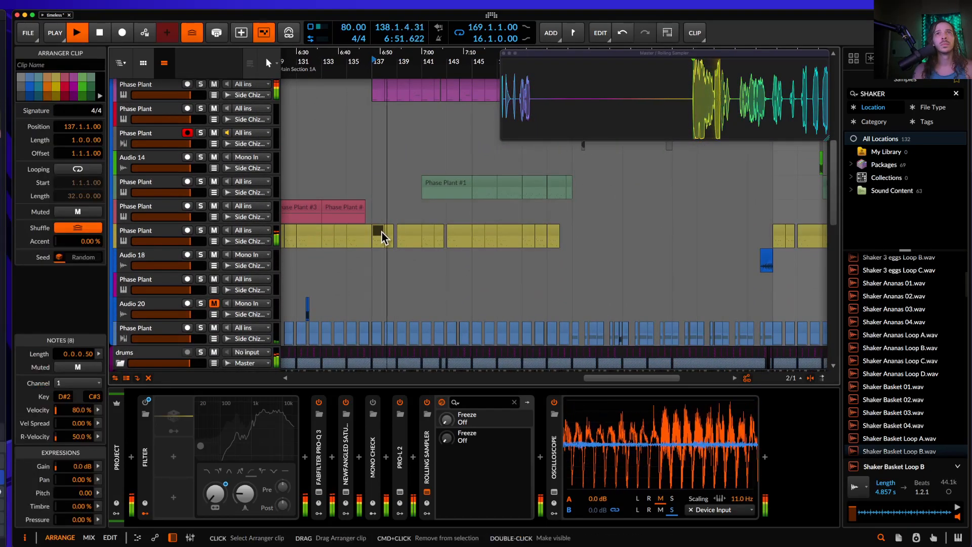
pyautogui.keyDown('shift'); pyautogui.click(551, 234); pyautogui.keyUp('shift')
pyautogui.press('m')
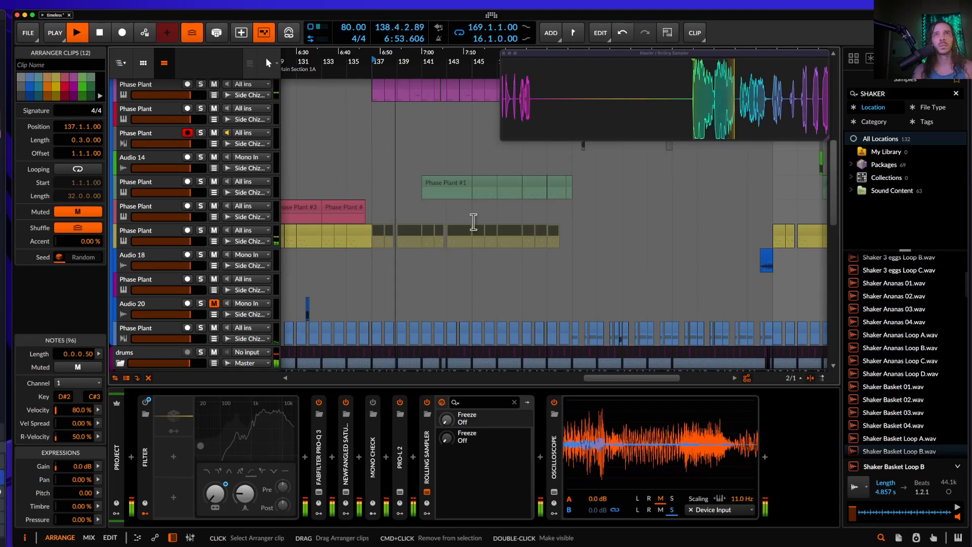
pyautogui.scroll(-2, 476, 229)
pyautogui.click(388, 230)
pyautogui.keyDown('shift'); pyautogui.click(449, 232); pyautogui.keyUp('shift')
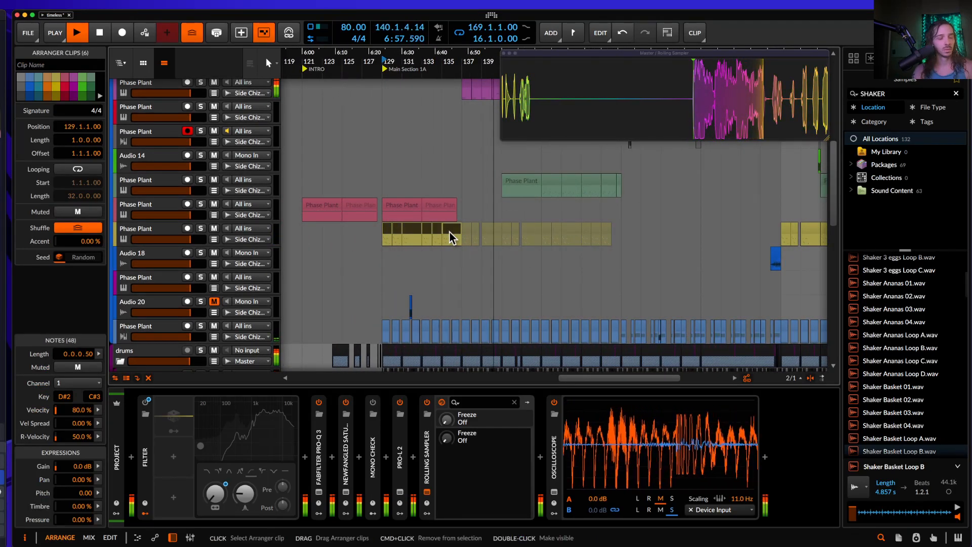
pyautogui.press('m')
# - Audition the purple Phase Plant clips through bar 142 with the yellow clips muted, then stop playback
pyautogui.scroll(5, 448, 231)
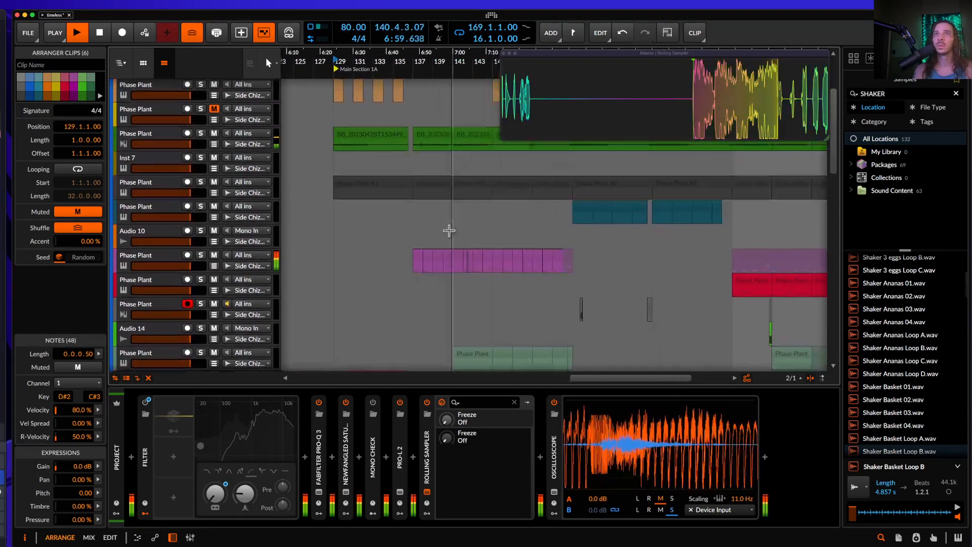
pyautogui.scroll(4, 449, 231)
pyautogui.scroll(-3, 448, 231)
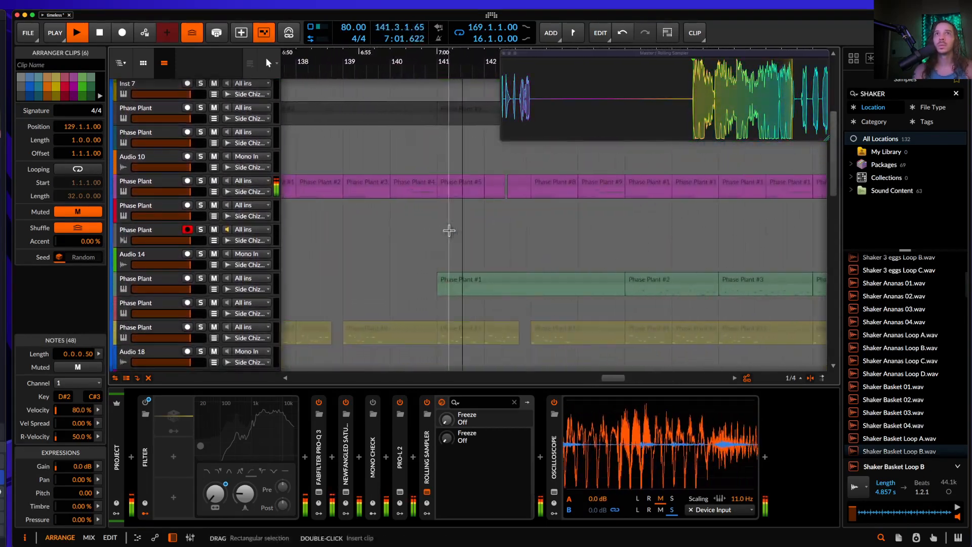
pyautogui.hscroll(2, 448, 230)
pyautogui.hscroll(2, 469, 221)
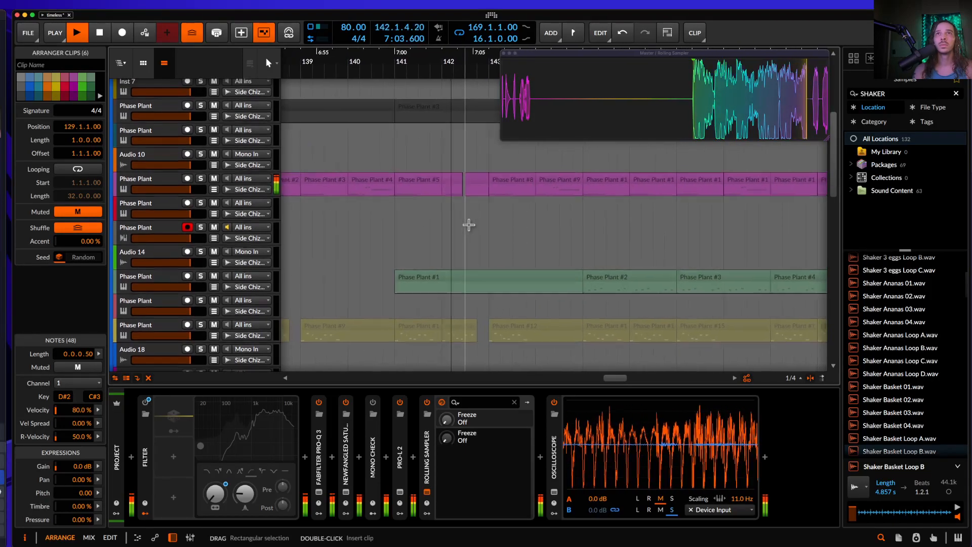
pyautogui.press('space')
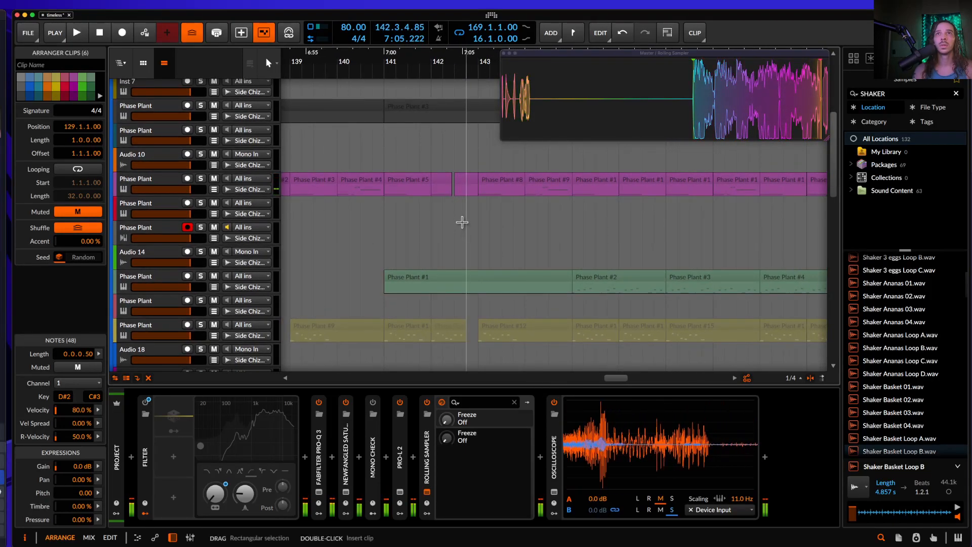
# - Copy the green Audio 14 clip at 191.3.2 and paste it at 142.3.1 on the same track
pyautogui.scroll(2, 463, 206)
pyautogui.scroll(-2, 463, 206)
pyautogui.scroll(-3, 468, 208)
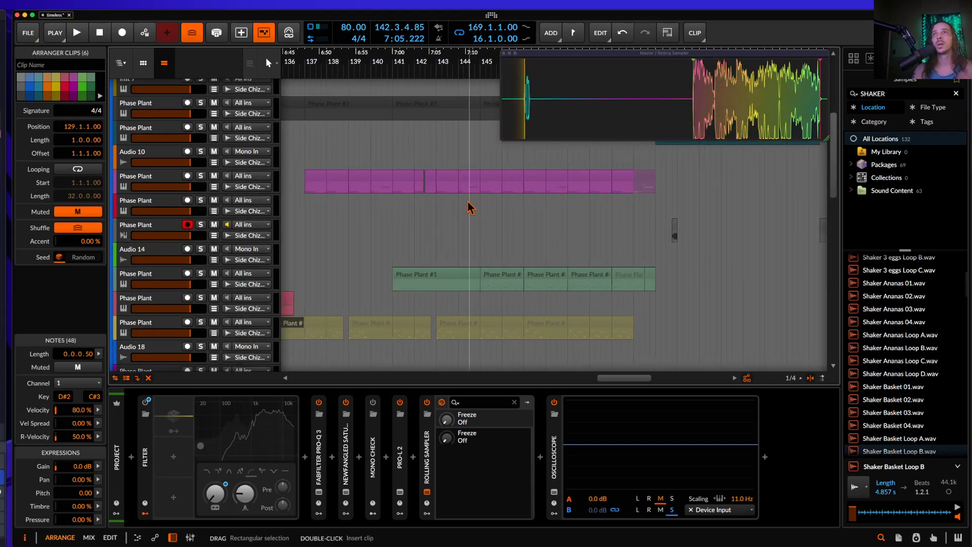
pyautogui.scroll(-2, 656, 202)
pyautogui.hscroll(10, 603, 207)
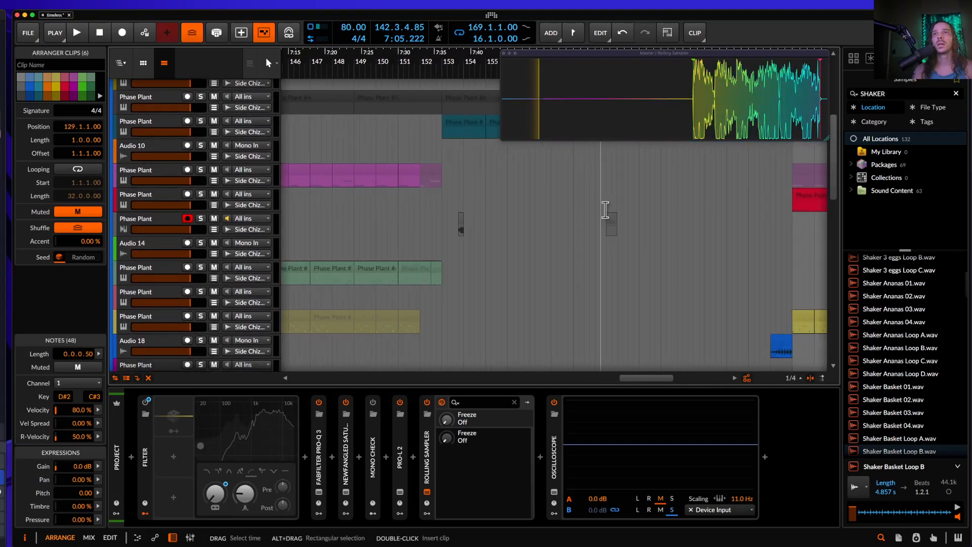
pyautogui.hscroll(4, 605, 209)
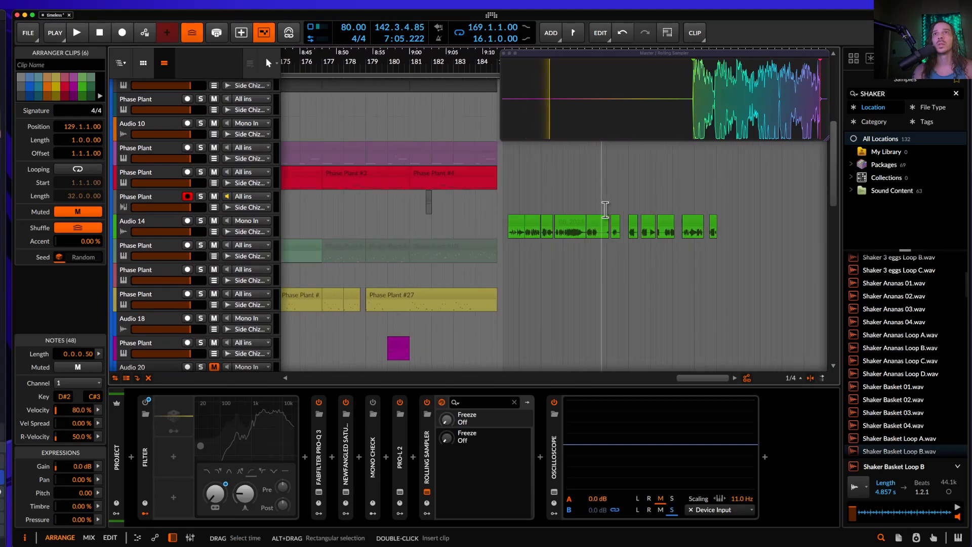
pyautogui.click(648, 226)
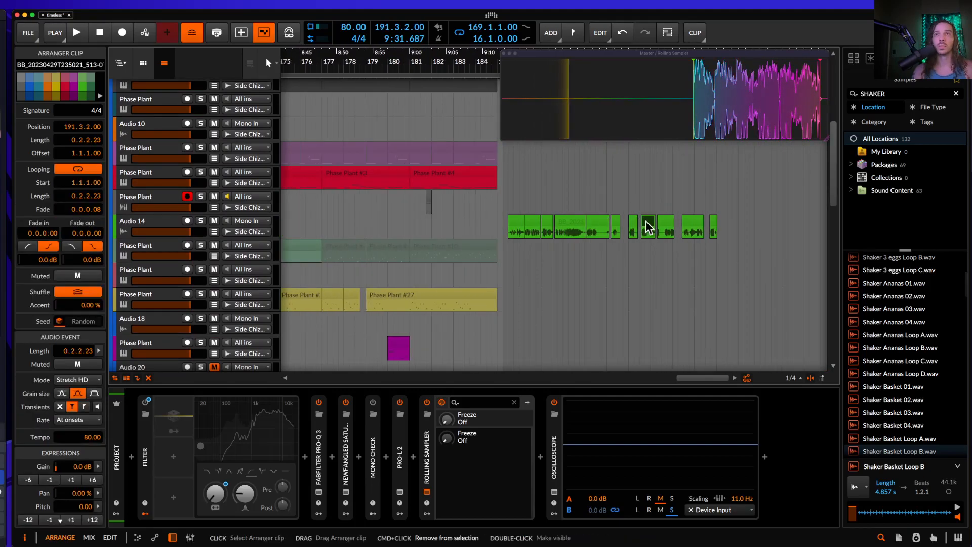
pyautogui.click(644, 218)
pyautogui.hscroll(-20, 645, 220)
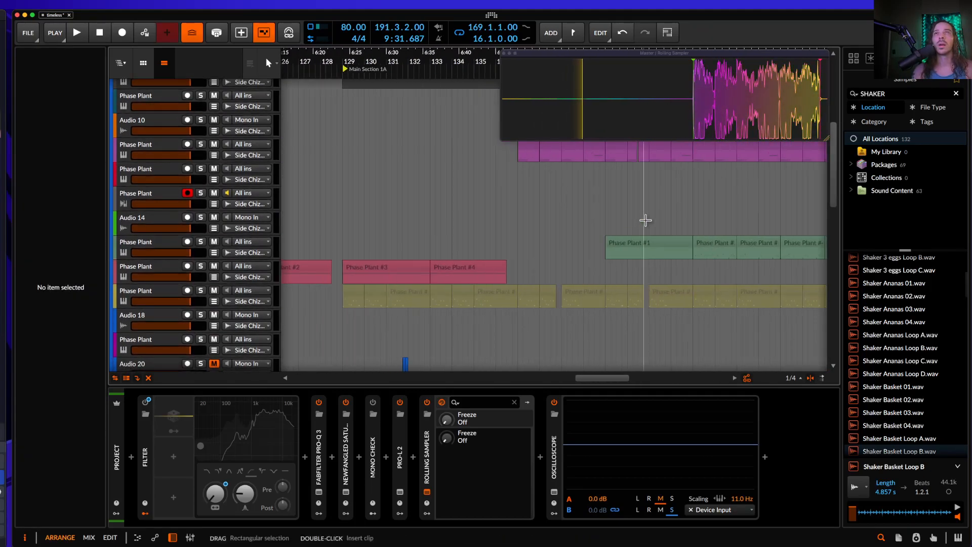
pyautogui.scroll(5, 643, 220)
pyautogui.click(653, 221)
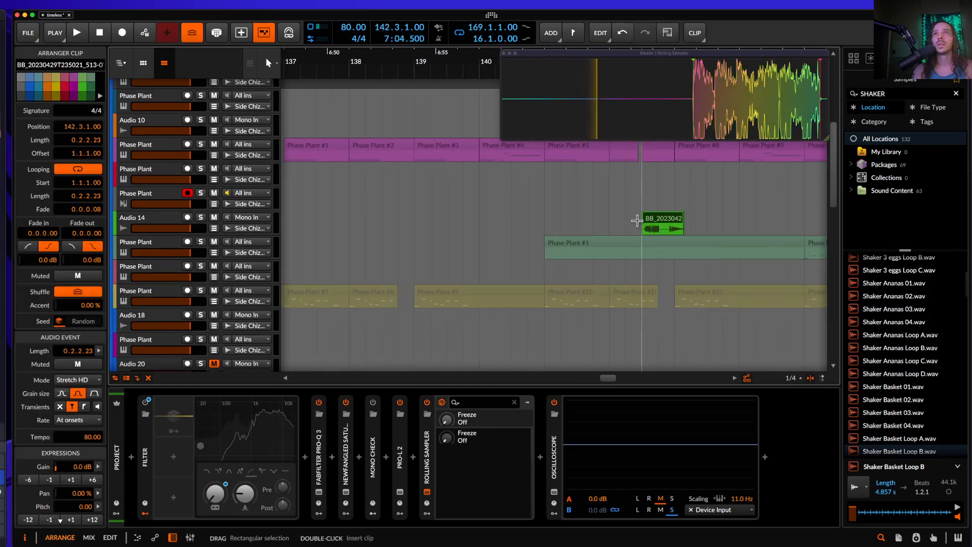
# - Trim the start of the pasted Audio 14 clip to 142.3.4
pyautogui.scroll(3, 660, 219)
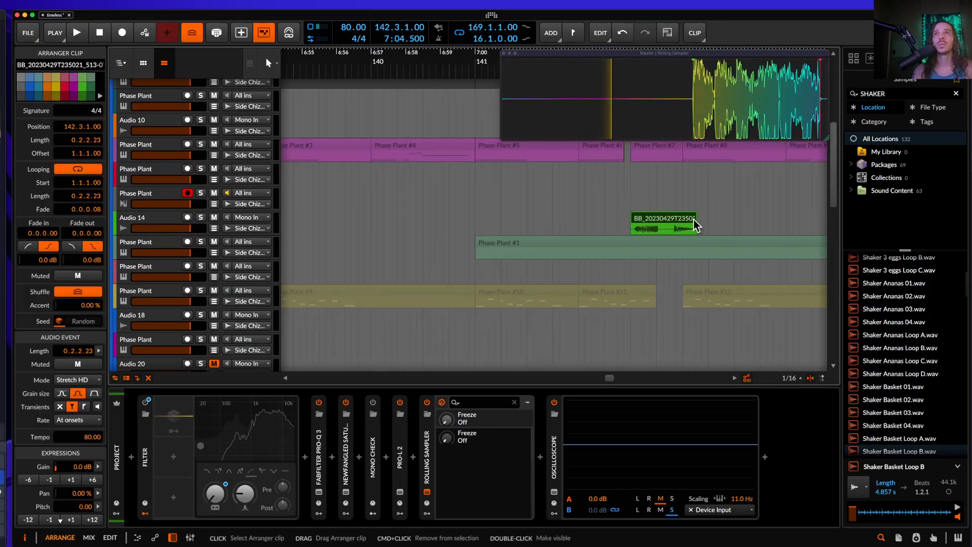
pyautogui.moveTo(633, 219); pyautogui.dragTo(659, 214)
pyautogui.scroll(8, 659, 214)
pyautogui.hscroll(4, 661, 215)
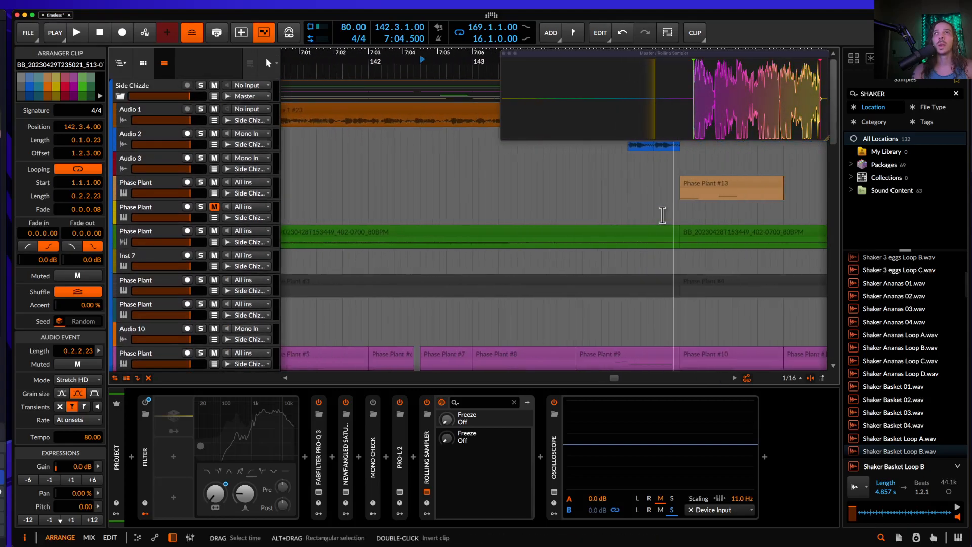
pyautogui.scroll(-8, 662, 215)
pyautogui.hscroll(-4, 652, 239)
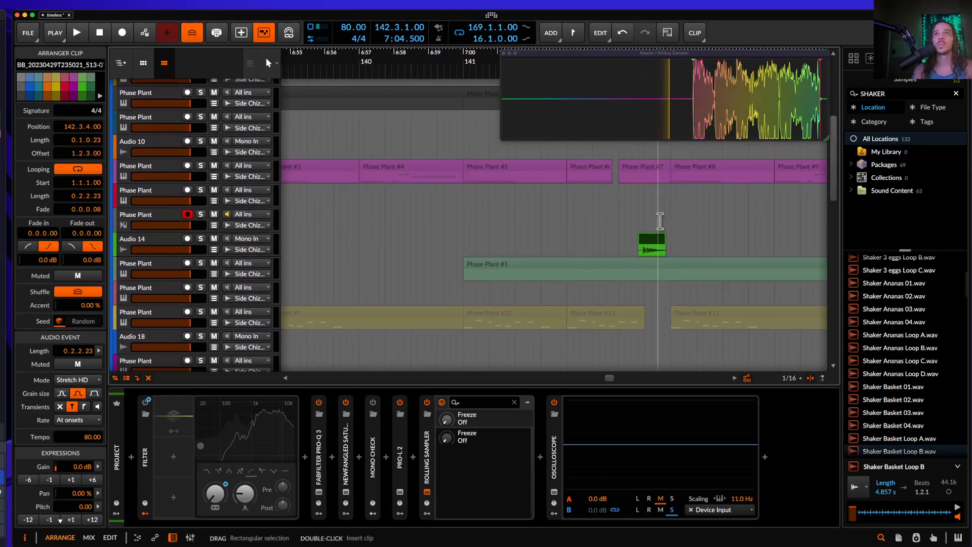
# - Shorten the pasted green clip to a length of 0.0.3.00 and move it to 142.4.2
pyautogui.press('super+z')
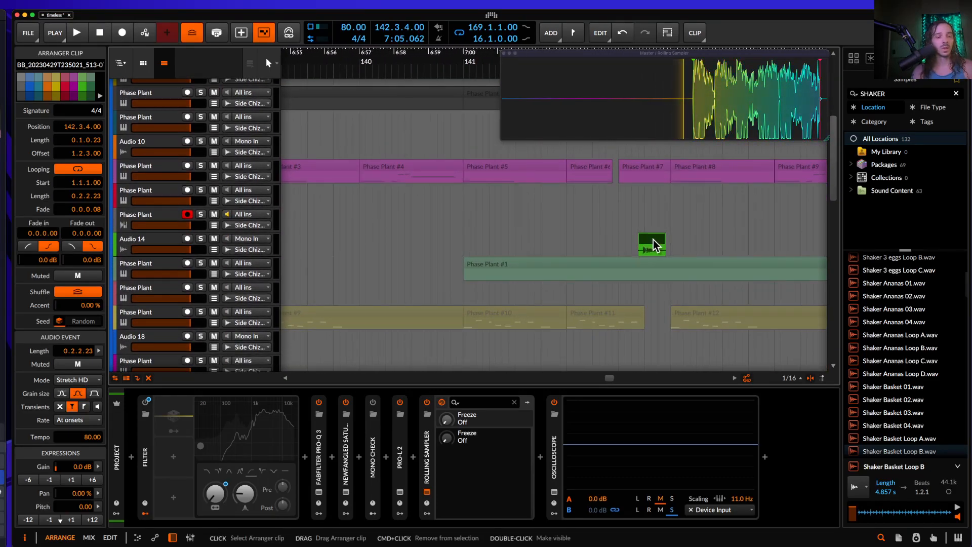
pyautogui.moveTo(653, 238); pyautogui.dragTo(667, 239)
pyautogui.scroll(5, 668, 240)
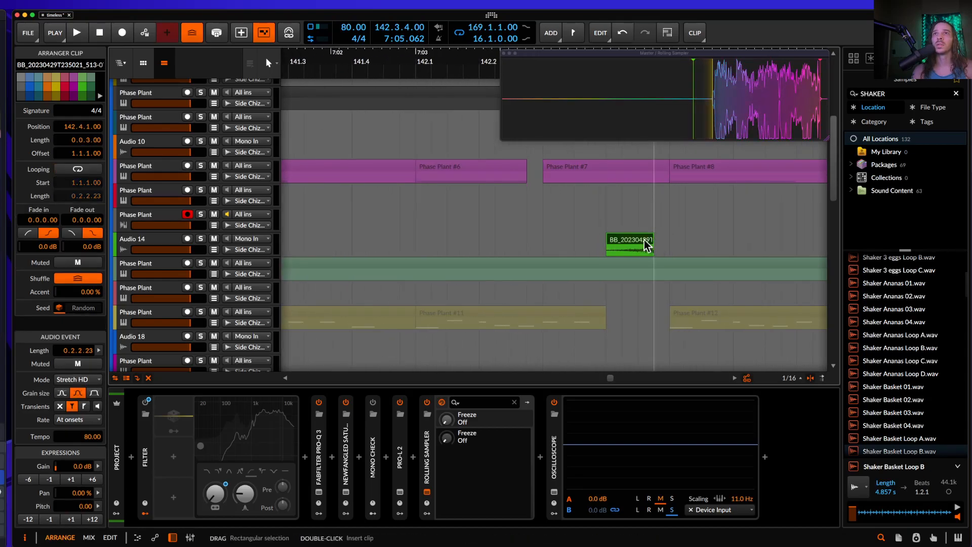
pyautogui.moveTo(607, 243); pyautogui.dragTo(623, 244)
# - Play the arrangement from 142.2.3 to audition the shortened green clip, then stop playback
pyautogui.click(511, 233)
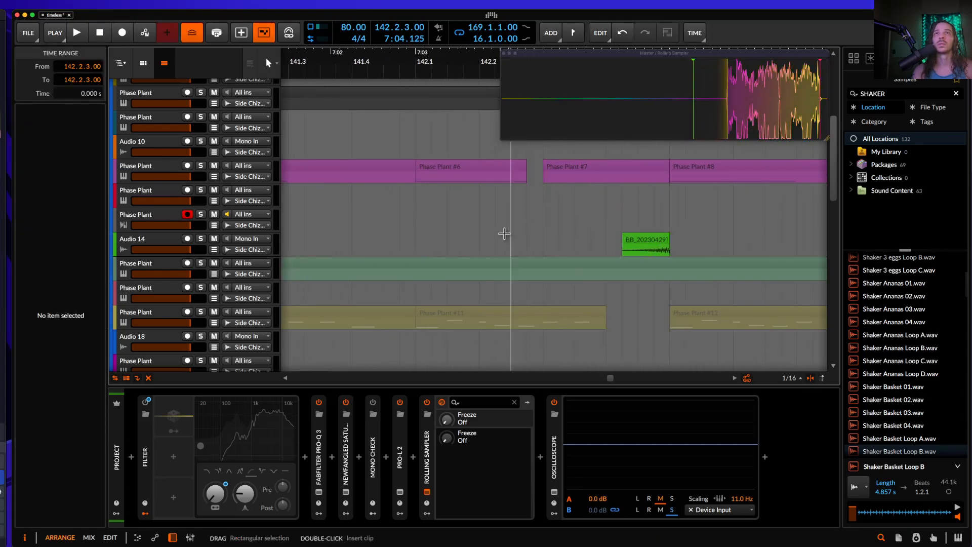
pyautogui.press('space')
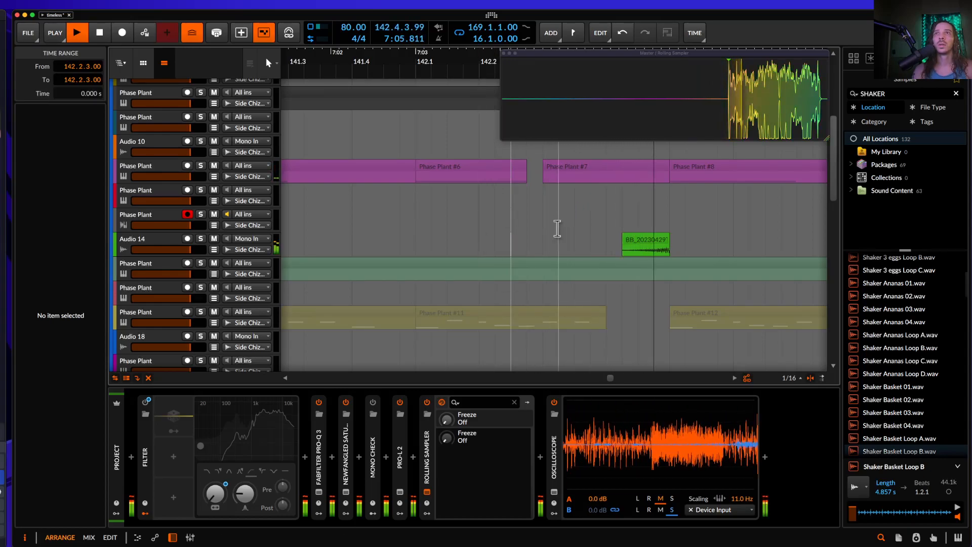
pyautogui.press('space')
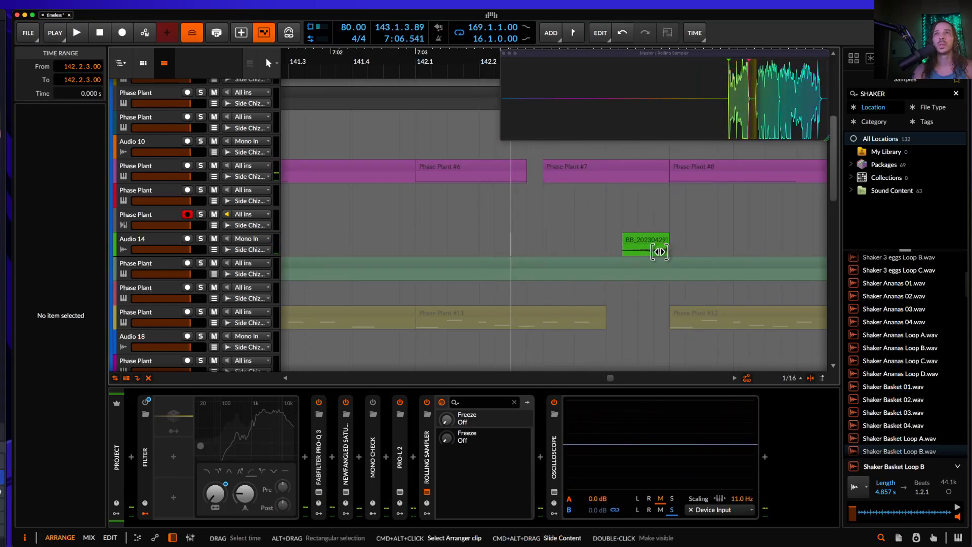
# - Select the green Audio 14 clip at 142.4.2 and close the Rolling Sampler window to uncover Audio 1
pyautogui.click(651, 251)
pyautogui.scroll(5, 650, 251)
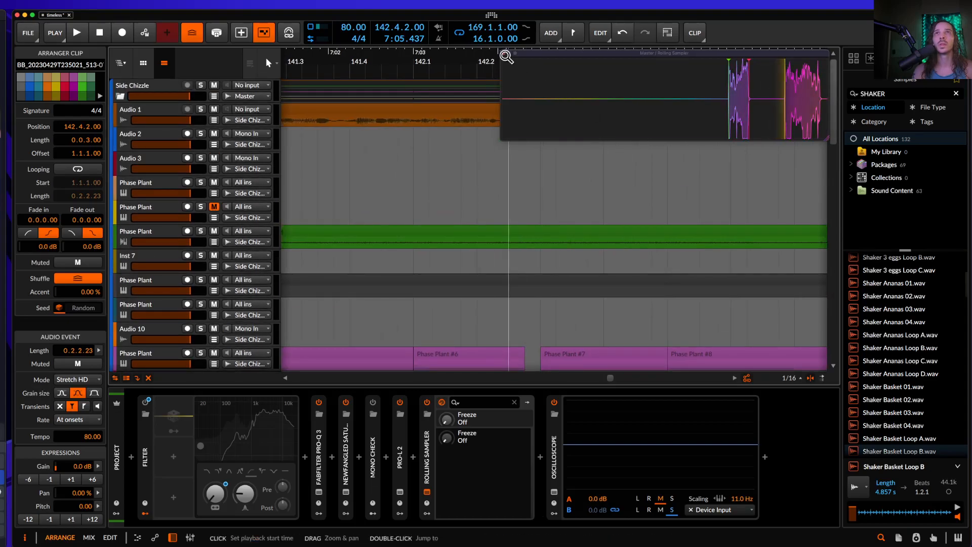
pyautogui.scroll(-7, 615, 145)
pyautogui.scroll(7, 616, 150)
# - Split the Audio 1 clip at 142.4.2 and 143.1.1 and give the middle piece a 0.0.3.00 fade-in
pyautogui.click(611, 122)
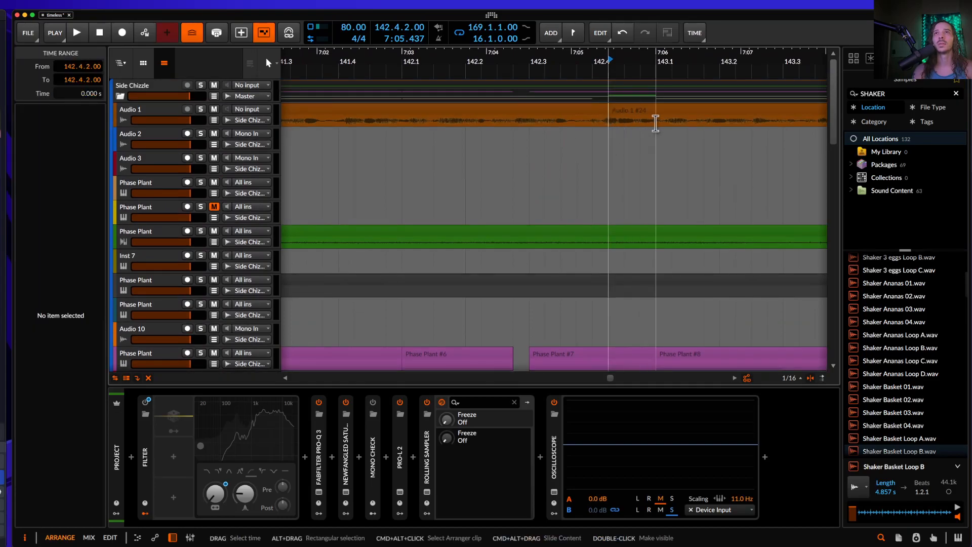
pyautogui.click(637, 112)
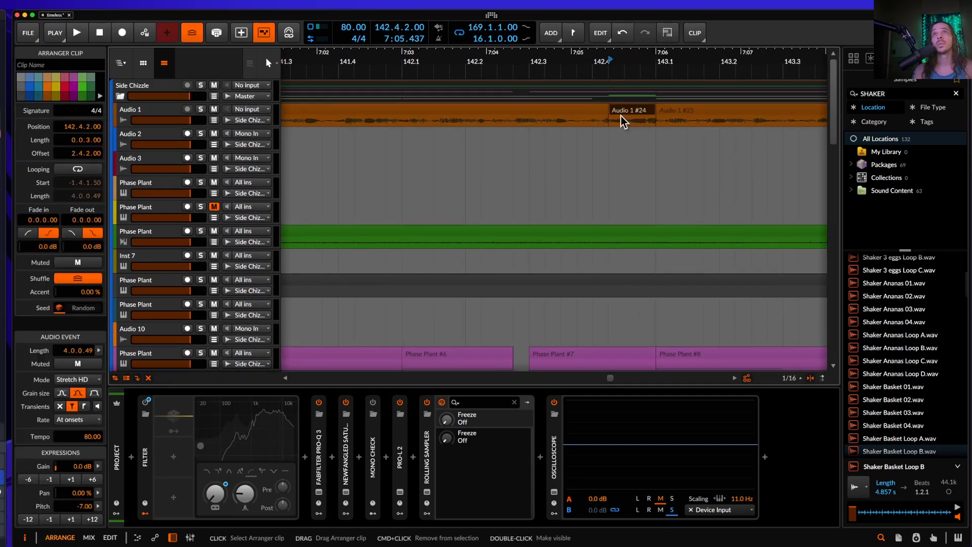
pyautogui.moveTo(612, 117); pyautogui.dragTo(655, 120)
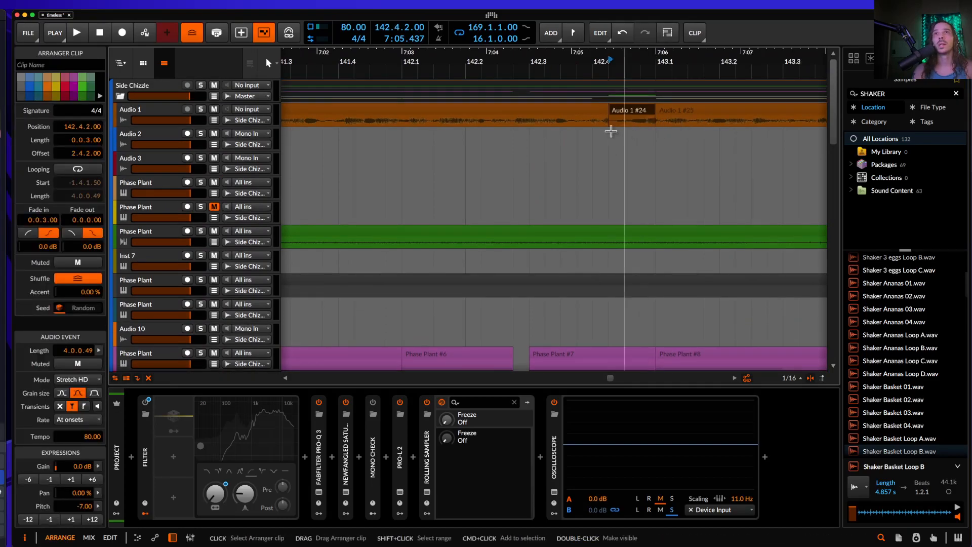
# - Play the arrangement from 142.3.1 to audition the Audio 1 fade with the green clip, then stop playback
pyautogui.click(533, 146)
pyautogui.press('space')
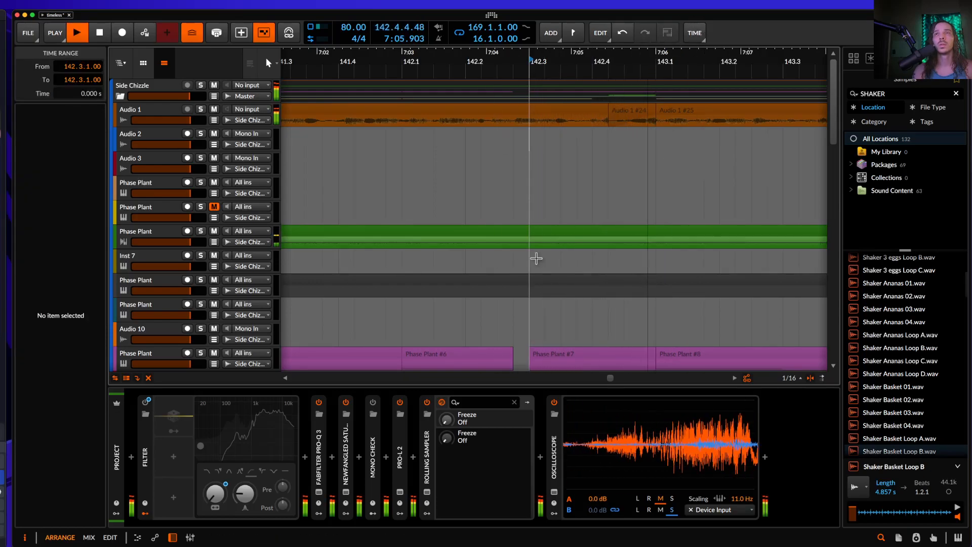
pyautogui.scroll(-5, 593, 104)
pyautogui.scroll(-3, 595, 103)
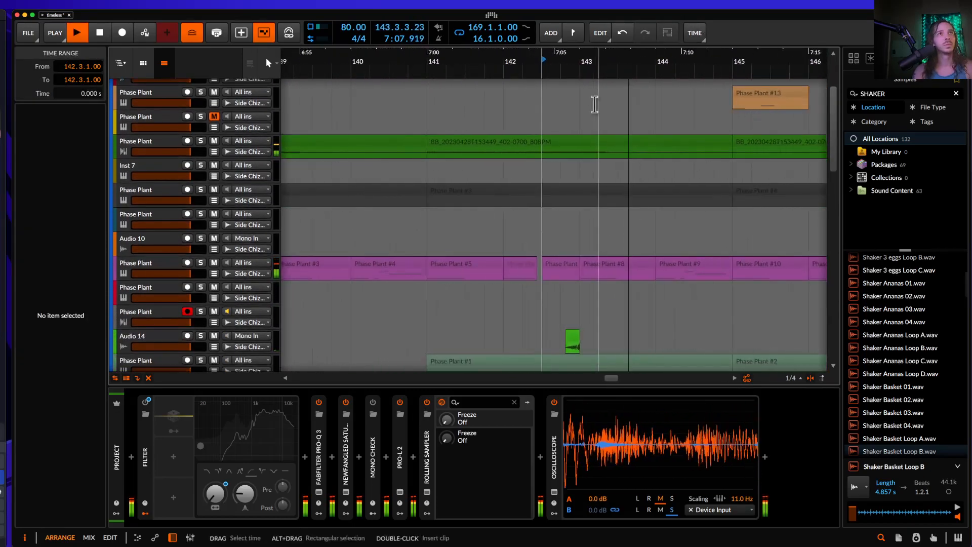
pyautogui.scroll(-1, 594, 105)
pyautogui.press('space')
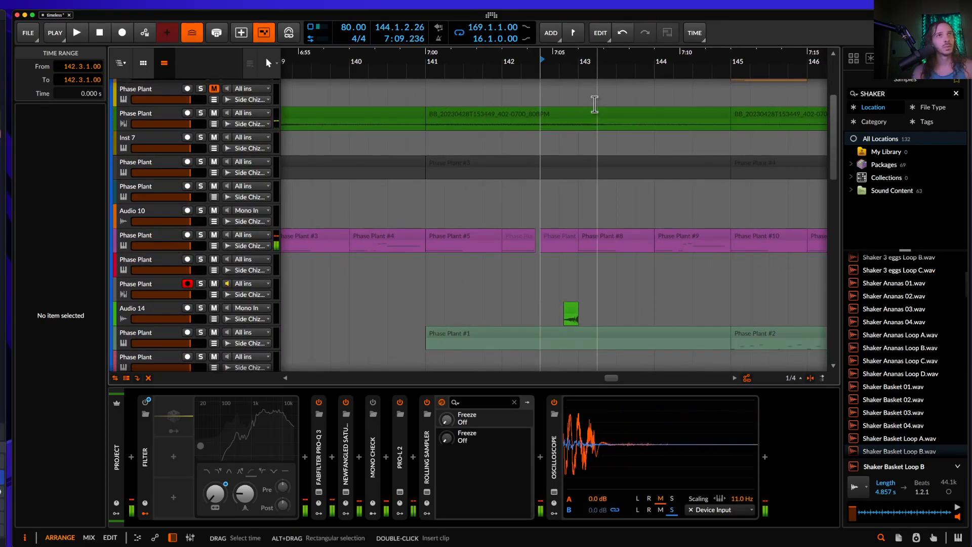
pyautogui.scroll(-2, 627, 225)
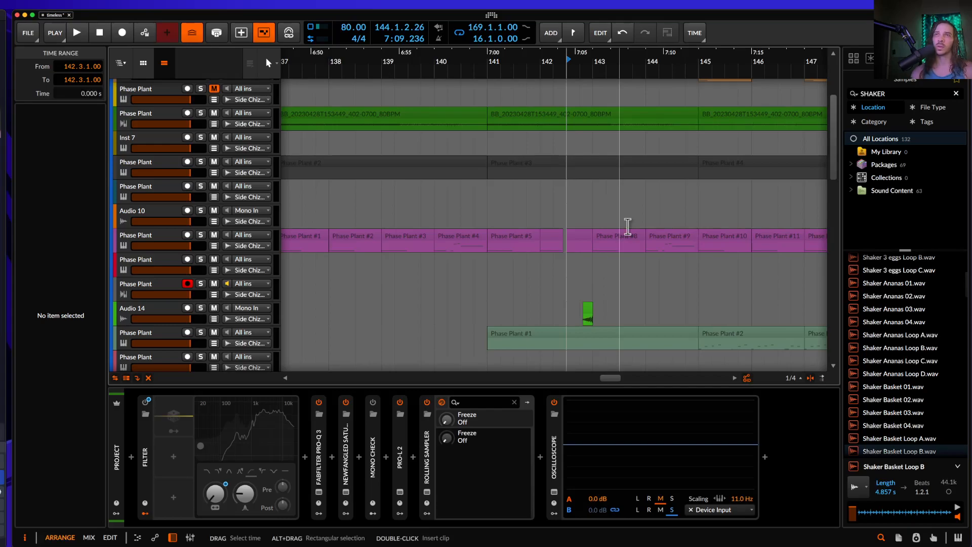
pyautogui.scroll(-3, 627, 227)
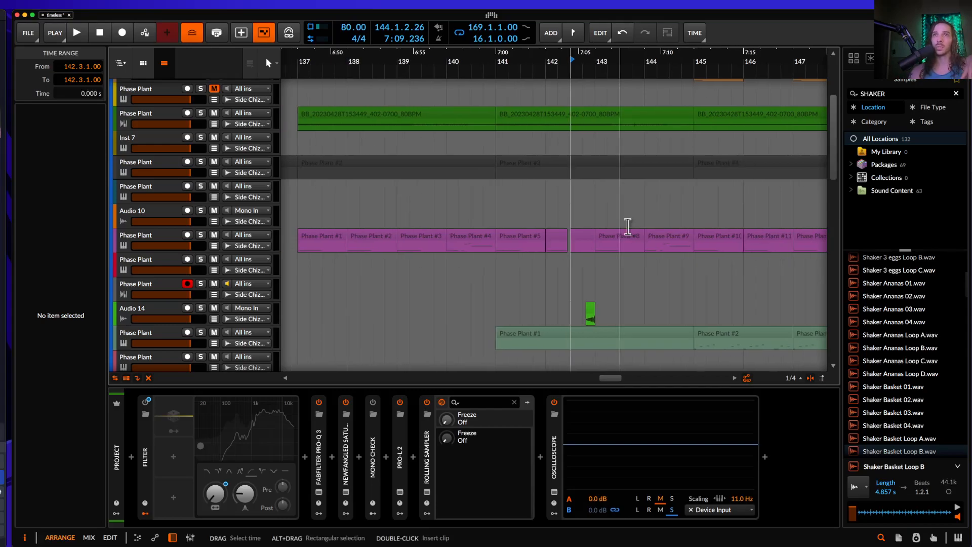
pyautogui.scroll(-2, 627, 226)
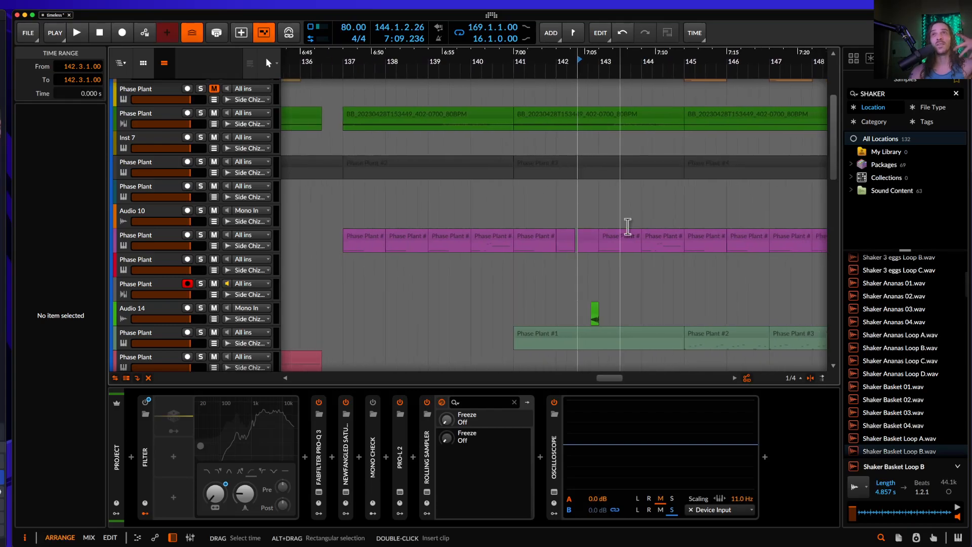
pyautogui.scroll(-5, 628, 226)
pyautogui.scroll(-2, 626, 226)
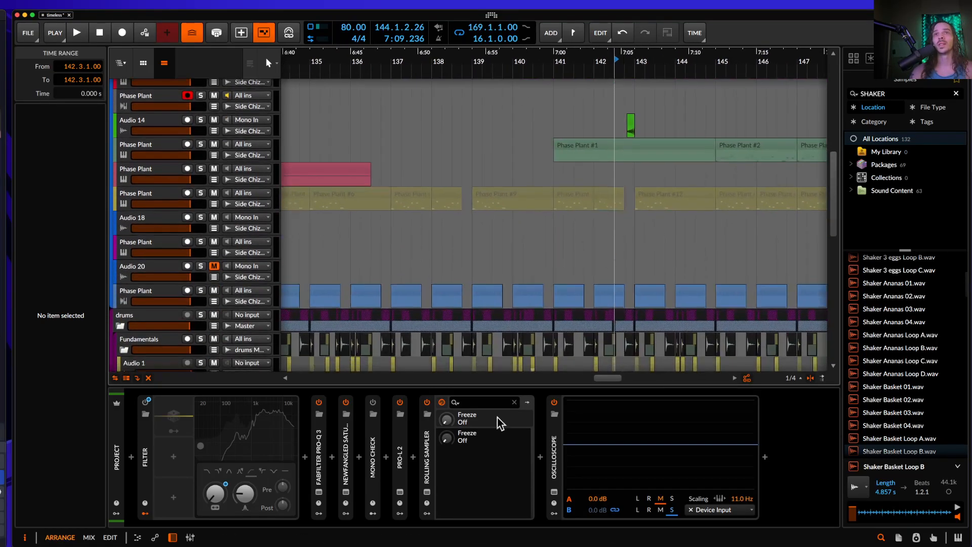
# - Reopen the Rolling Sampler window and return to the tracks at the start of the track list
pyautogui.click(427, 492)
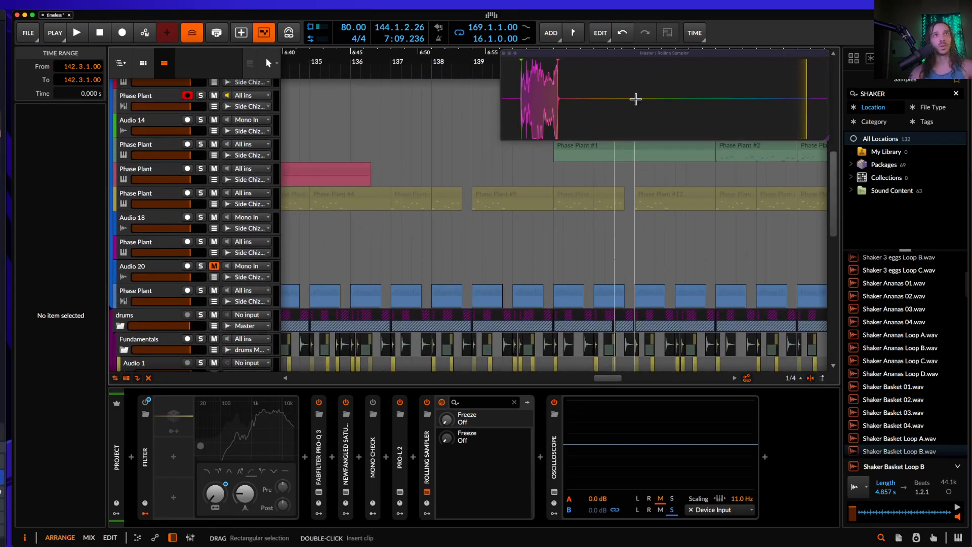
pyautogui.scroll(10, 531, 190)
pyautogui.scroll(-2, 531, 190)
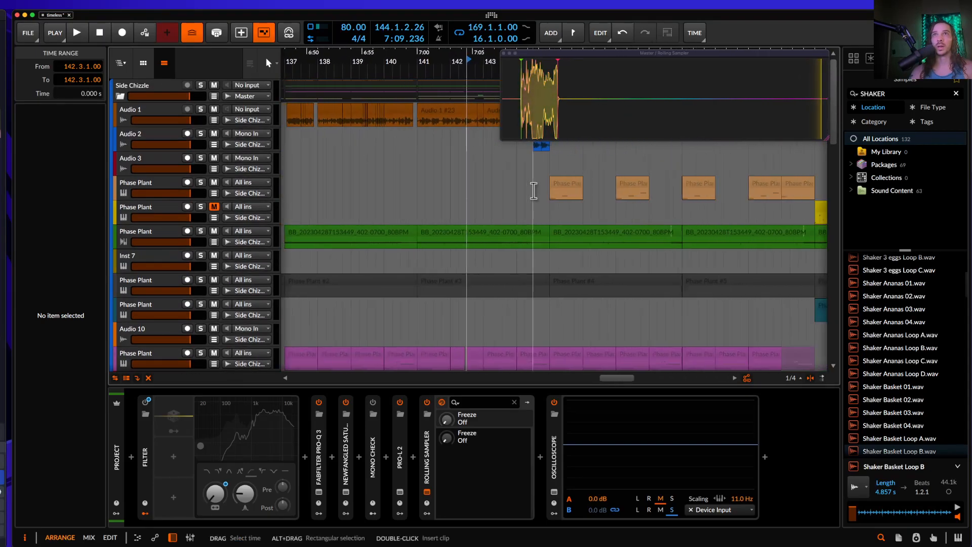